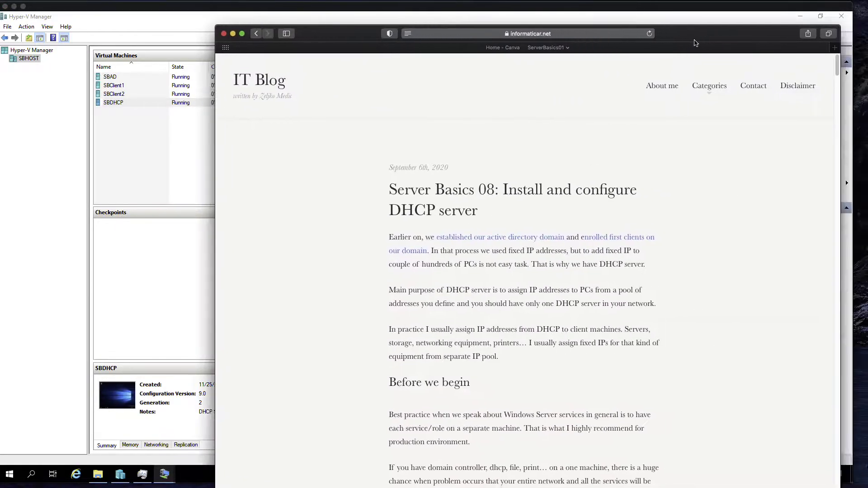
- Drag the Safari DHCP article window to the lower right so Hyper-V Manager shows behind it
{"action": "left_click_drag", "start_coordinate": [702, 42], "coordinate": [616, 42]}
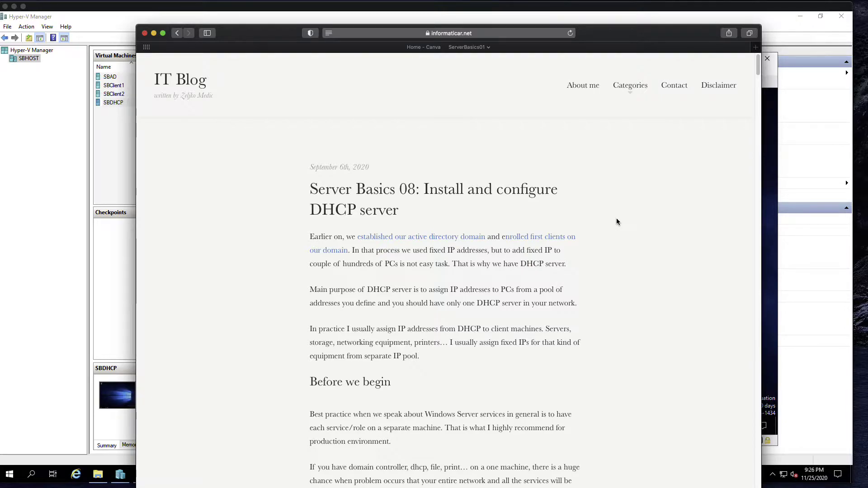
{"action": "scroll", "coordinate": [617, 224], "scroll_direction": "down", "scroll_amount": 8}
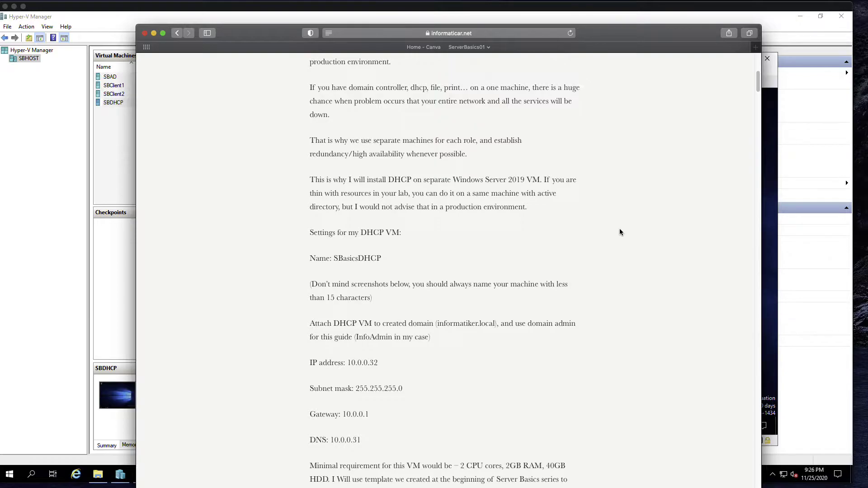
{"action": "scroll", "coordinate": [614, 232], "scroll_direction": "up", "scroll_amount": 8}
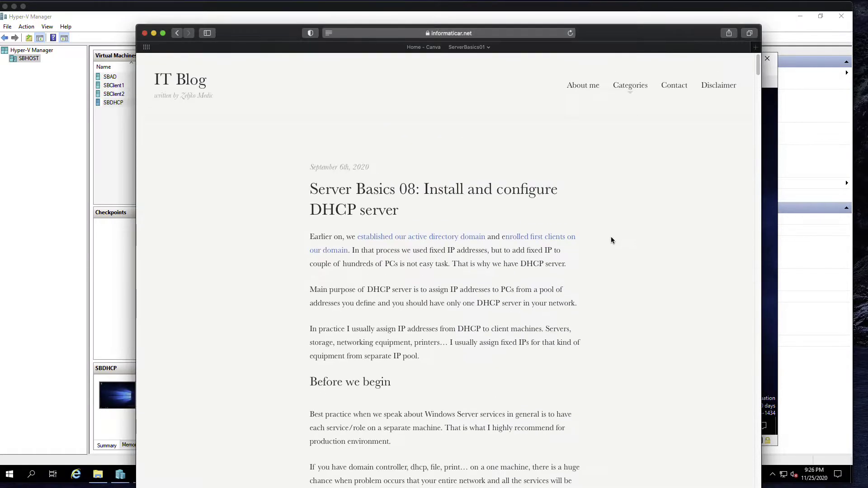
{"action": "left_click", "coordinate": [497, 36]}
{"action": "left_click", "coordinate": [639, 183]}
{"action": "left_click_drag", "start_coordinate": [606, 37], "coordinate": [867, 75]}
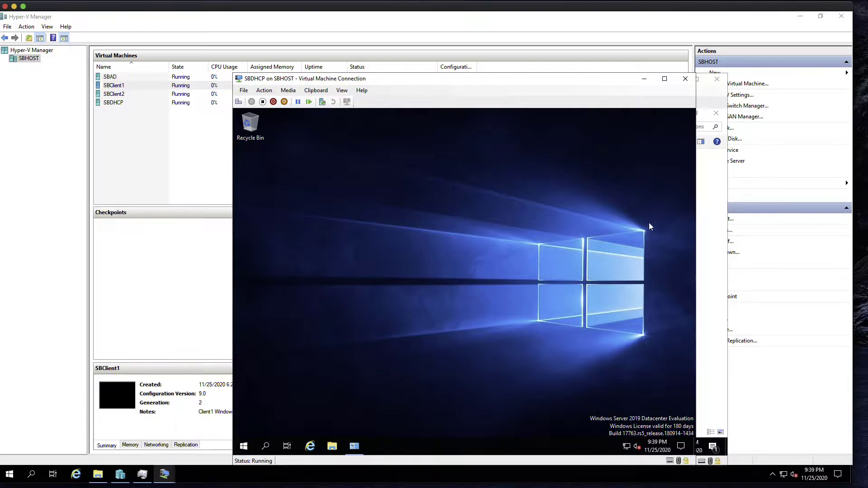
- Bring up SBAD's console and review its IPv4 settings: 10.0.0.31, mask 255.255.255.0, gateway 10.0.0.1, DNS 127.0.0.1
{"action": "left_click", "coordinate": [165, 474]}
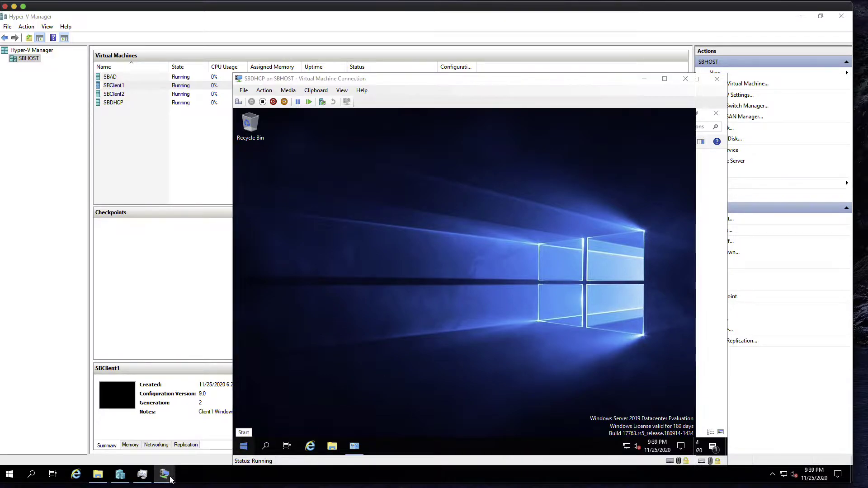
{"action": "left_click", "coordinate": [218, 441]}
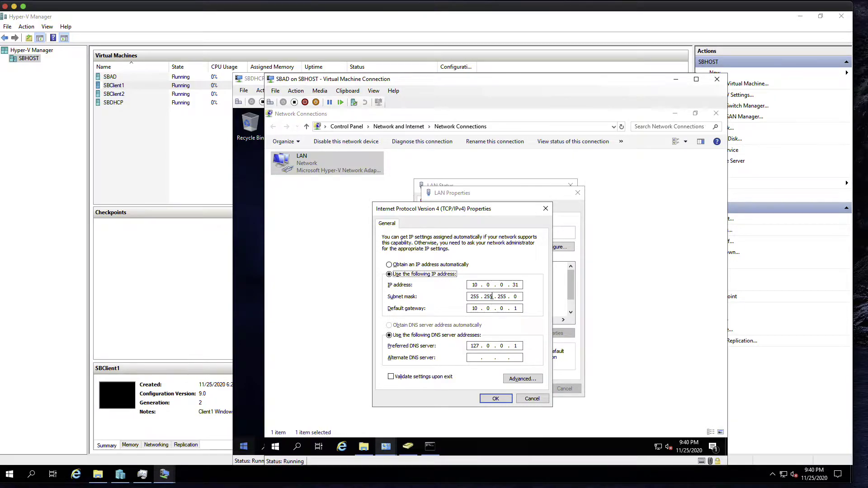
{"action": "left_click_drag", "start_coordinate": [469, 209], "coordinate": [429, 205]}
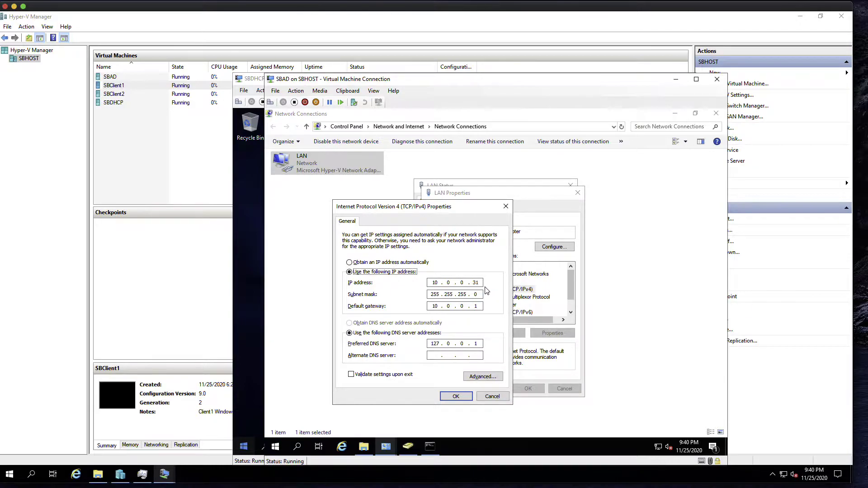
- Select SBClient2 and then SBClient1 in the virtual machine list
{"action": "left_click", "coordinate": [127, 89]}
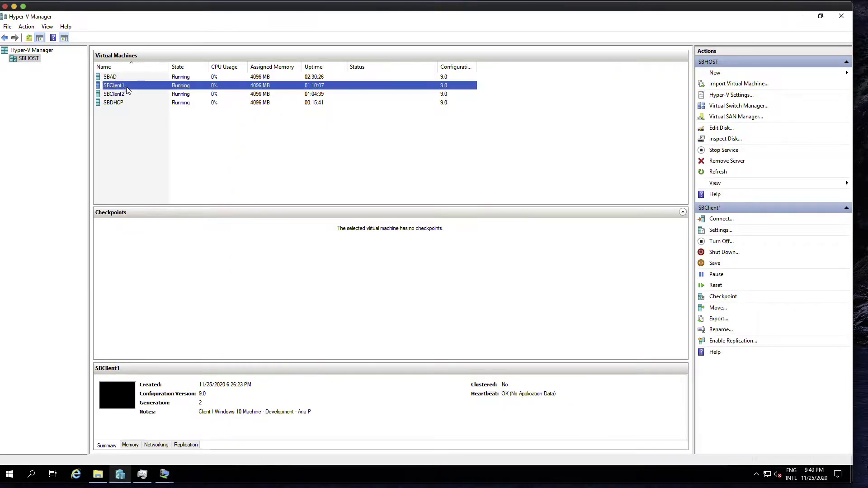
{"action": "left_click", "coordinate": [128, 95]}
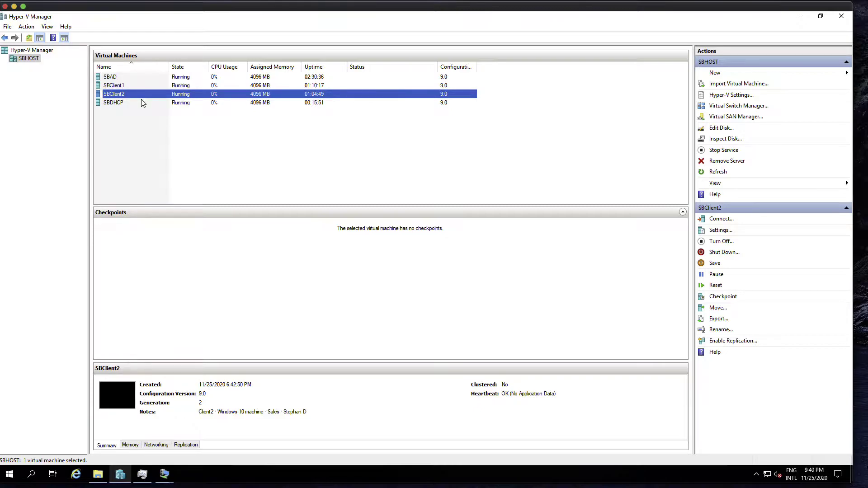
{"action": "left_click", "coordinate": [197, 86]}
- Switch to the SBDHCP console window from the taskbar previews
{"action": "mouse_move", "coordinate": [164, 477]}
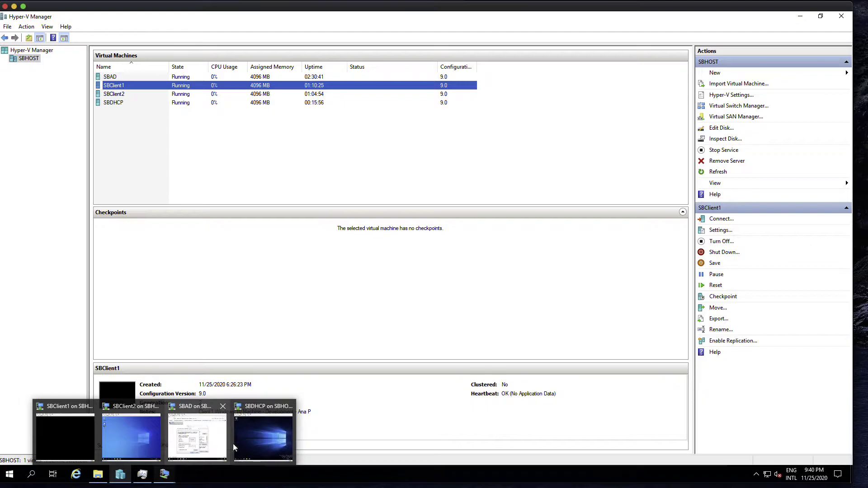
{"action": "left_click", "coordinate": [253, 439]}
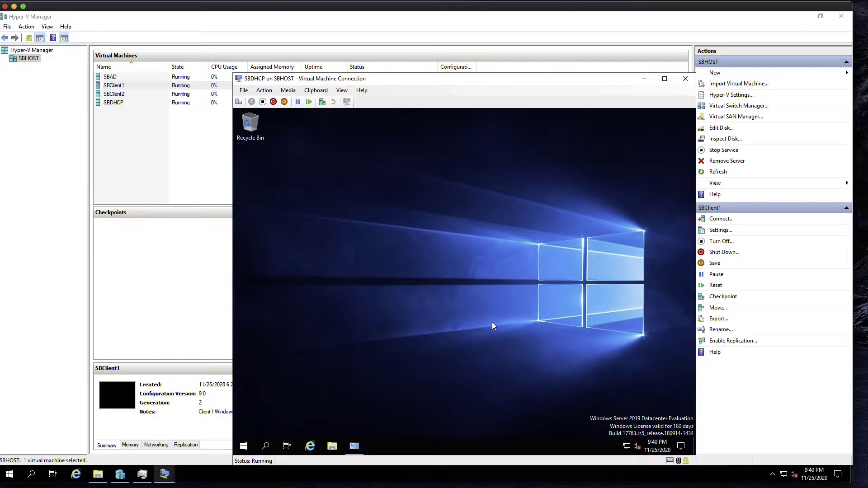
{"action": "mouse_move", "coordinate": [164, 474]}
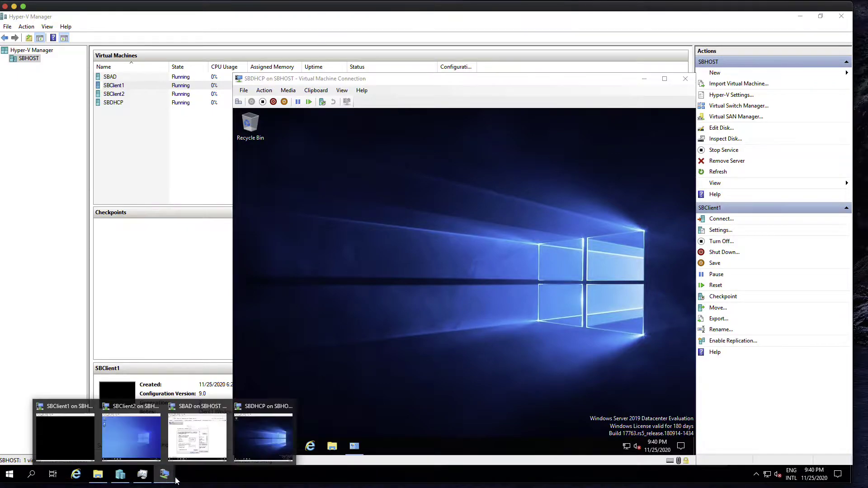
{"action": "left_click", "coordinate": [203, 448]}
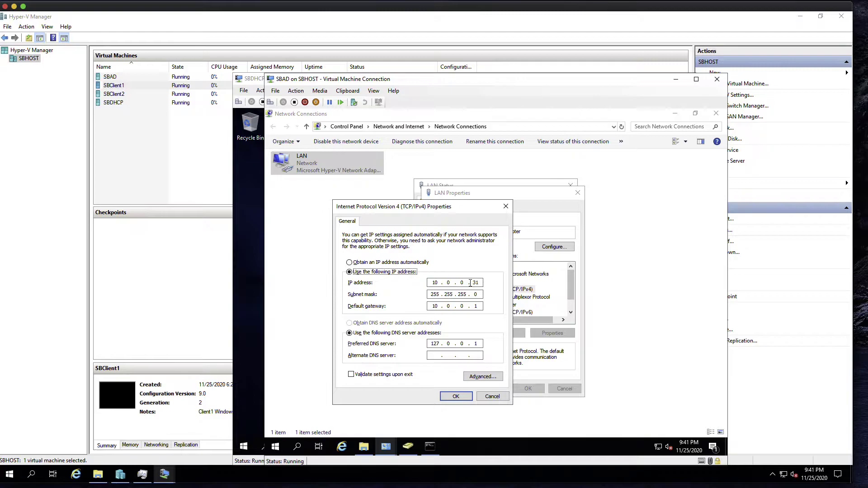
{"action": "left_click_drag", "start_coordinate": [443, 207], "coordinate": [413, 207]}
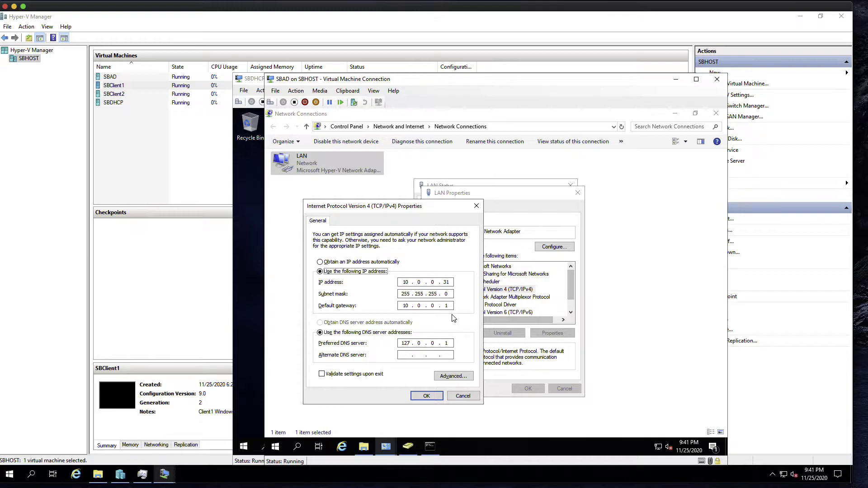
{"action": "left_click_drag", "start_coordinate": [400, 210], "coordinate": [535, 202]}
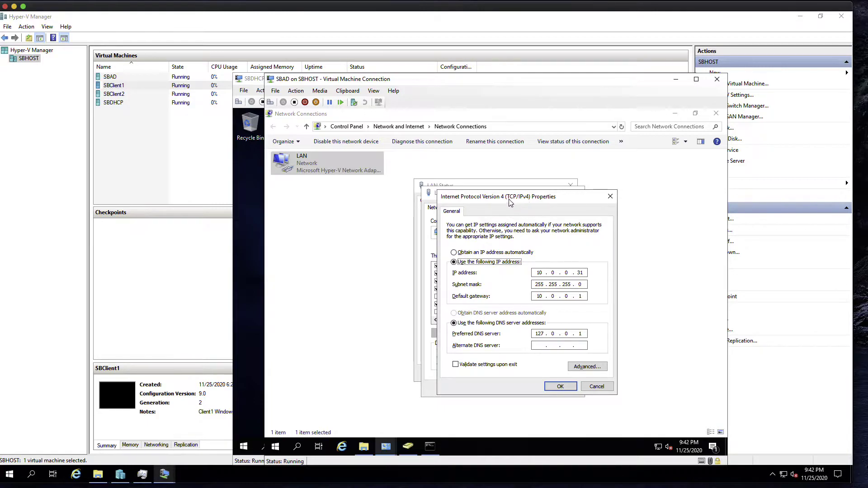
{"action": "left_click_drag", "start_coordinate": [505, 200], "coordinate": [456, 203]}
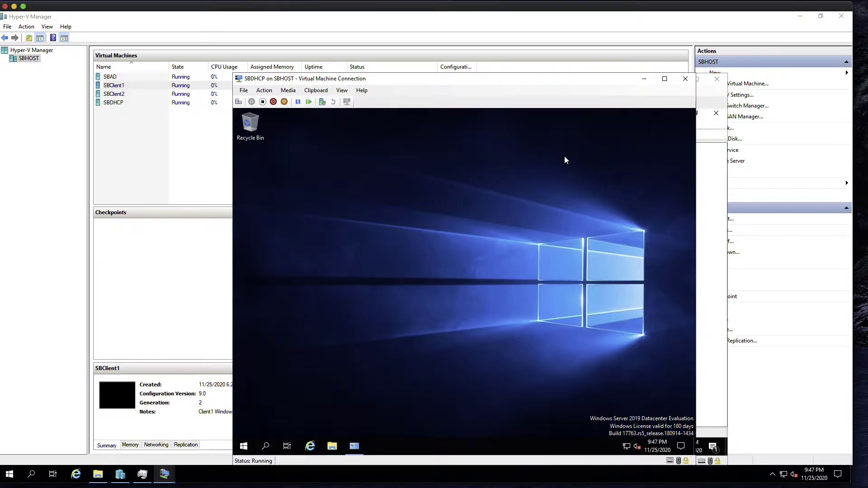
- Select SBDHCP in Hyper-V Manager and bring its console window to the front
{"action": "left_click_drag", "start_coordinate": [552, 86], "coordinate": [571, 88]}
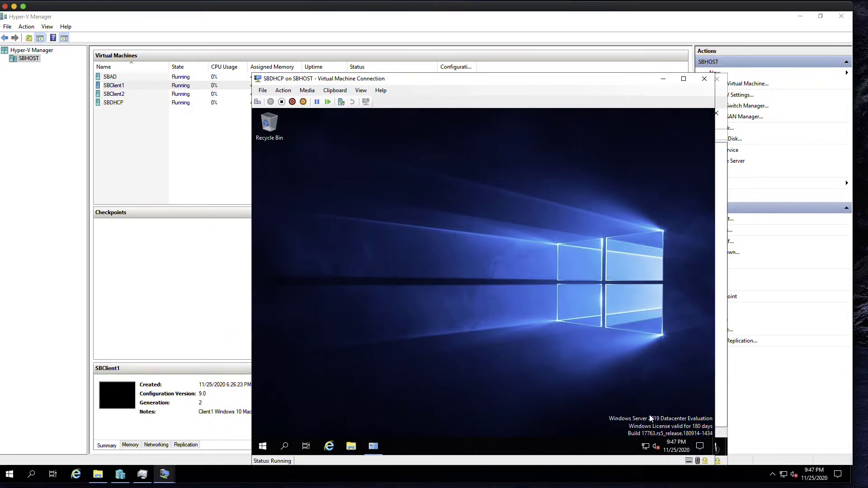
{"action": "left_click", "coordinate": [124, 103]}
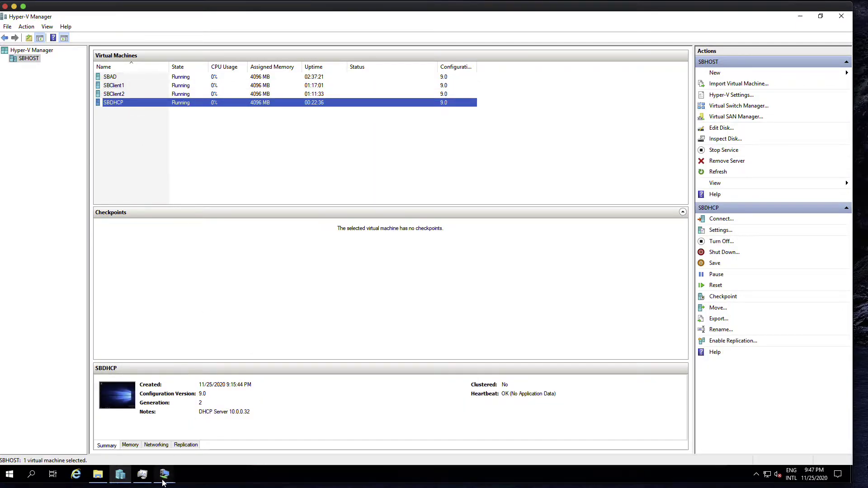
{"action": "mouse_move", "coordinate": [165, 474]}
{"action": "left_click", "coordinate": [264, 407]}
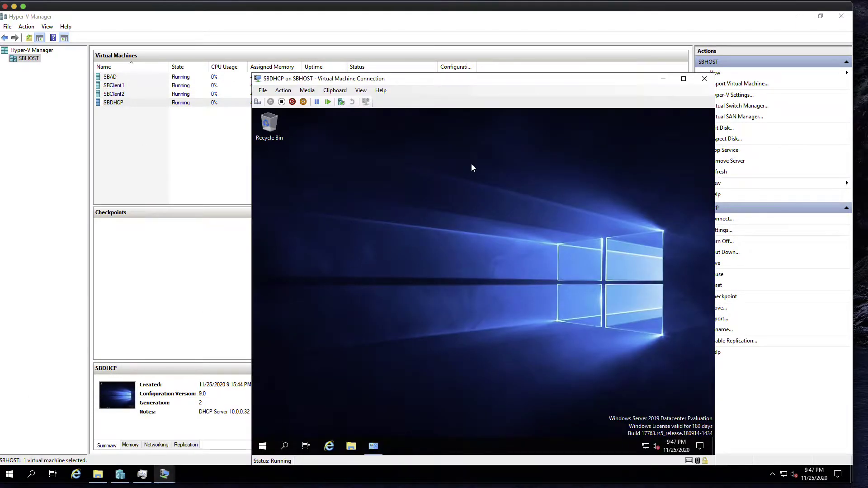
- Open Control Panel > System in SBDHCP to confirm the informatiker.local domain, then close the Start menu
{"action": "left_click", "coordinate": [371, 454]}
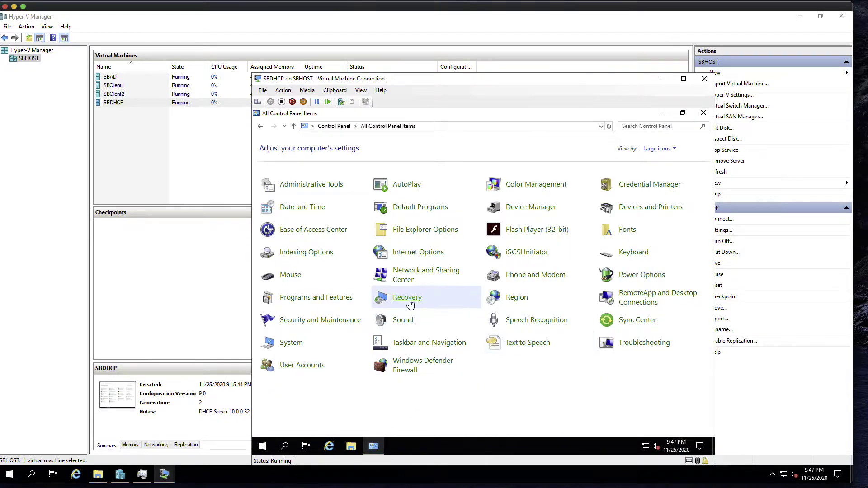
{"action": "left_click", "coordinate": [291, 343]}
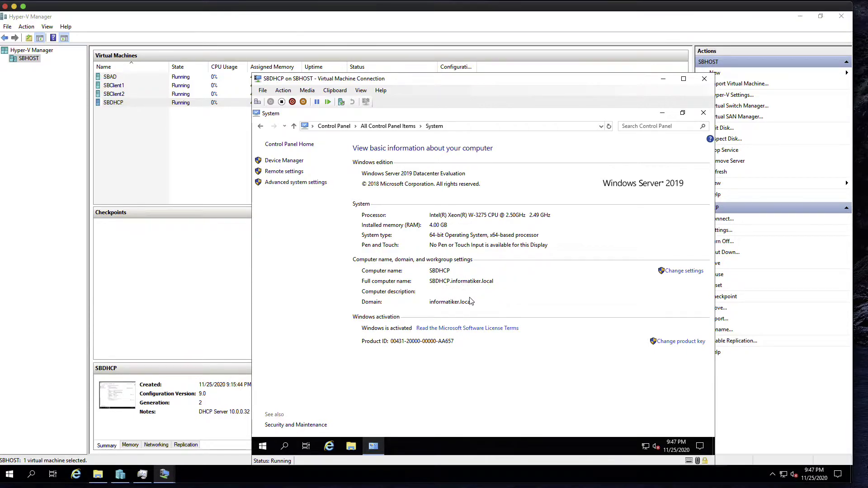
{"action": "left_click", "coordinate": [262, 449]}
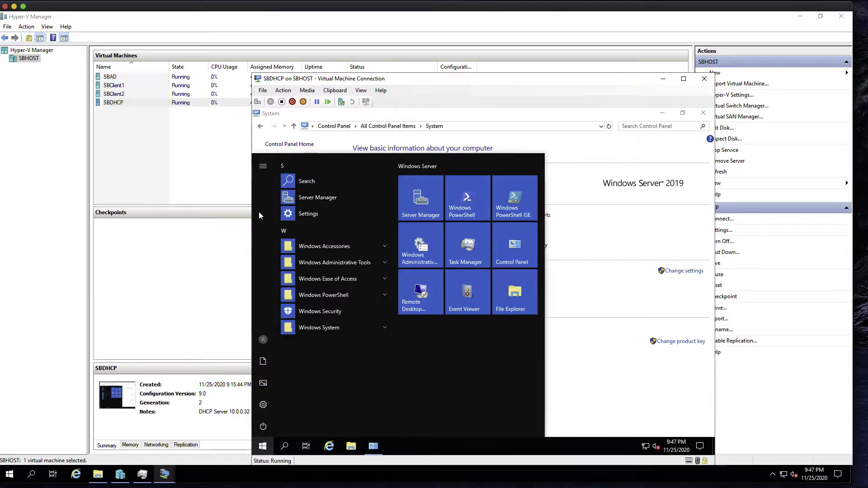
{"action": "left_click", "coordinate": [262, 166]}
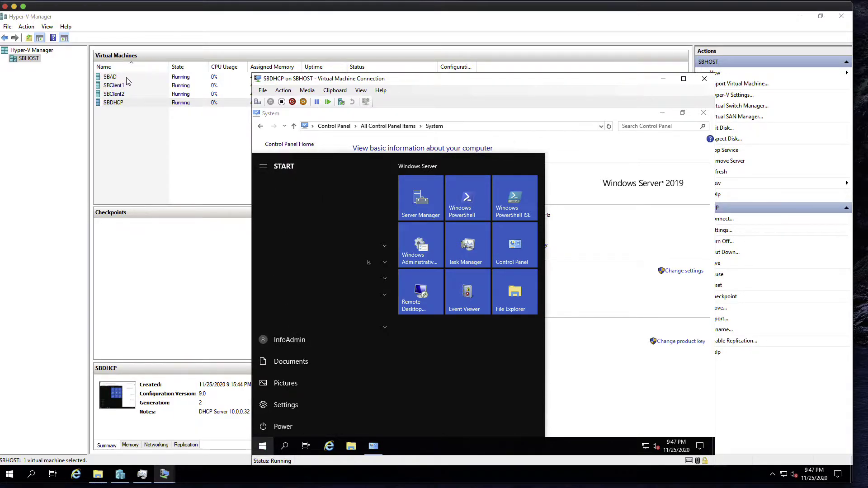
{"action": "left_click", "coordinate": [262, 446]}
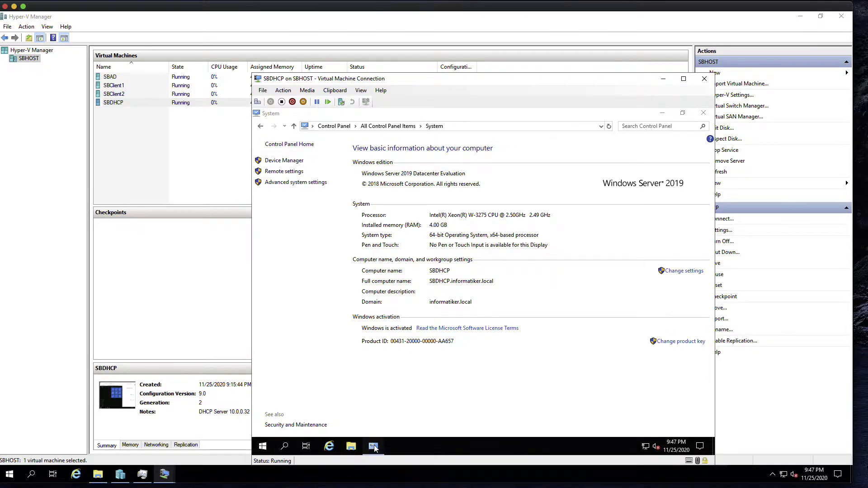
- Check SBDHCP's Ethernet details (static 10.0.0.32, DNS 10.0.0.31, DHCP off) and close both windows
{"action": "left_click", "coordinate": [388, 126]}
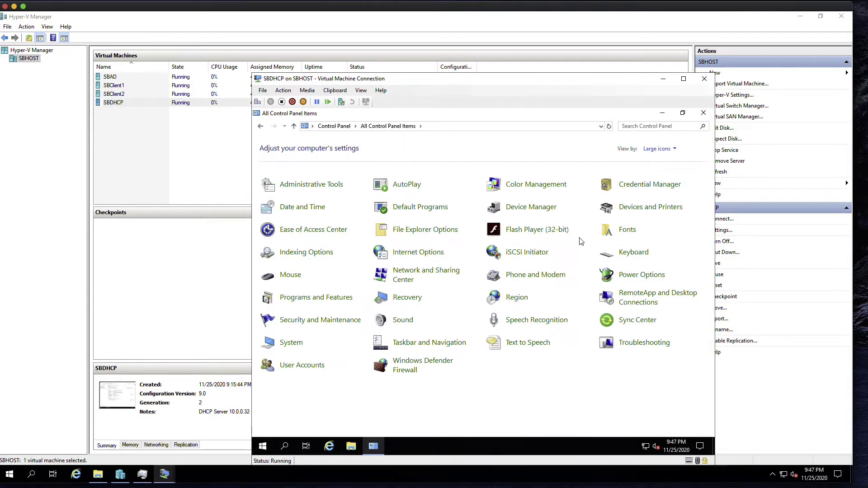
{"action": "left_click", "coordinate": [437, 275]}
{"action": "left_click", "coordinate": [547, 180]}
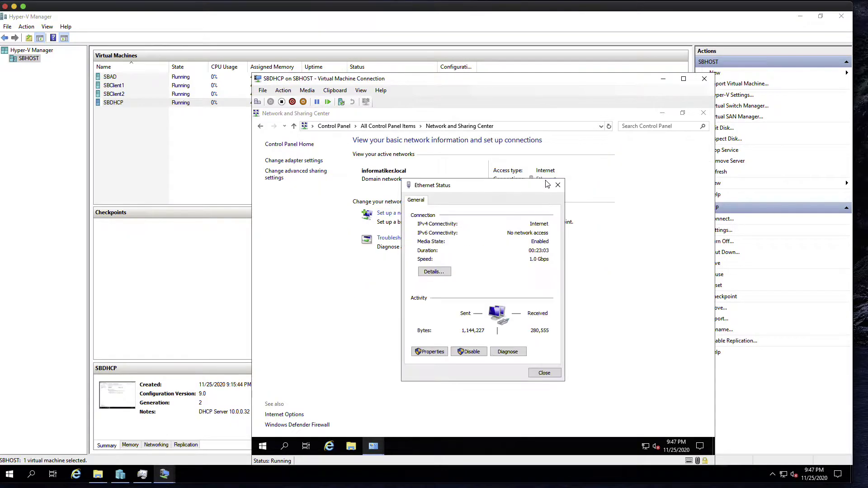
{"action": "left_click", "coordinate": [433, 271]}
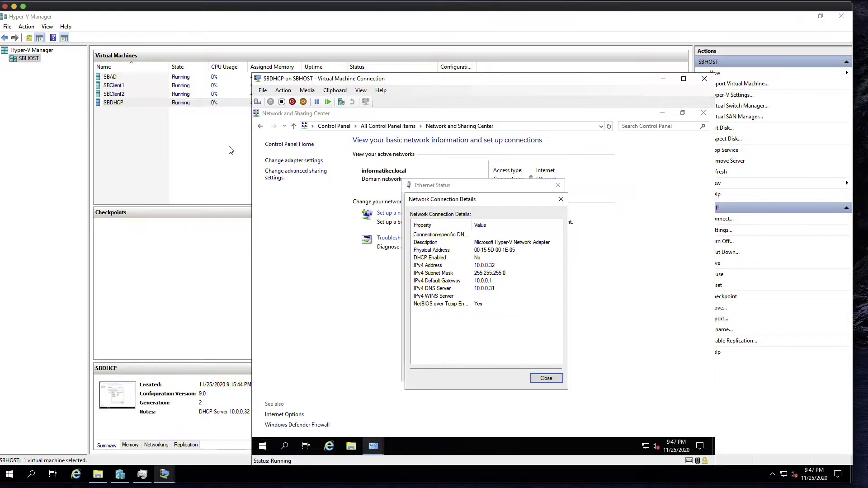
{"action": "left_click", "coordinate": [555, 379]}
{"action": "left_click", "coordinate": [551, 373]}
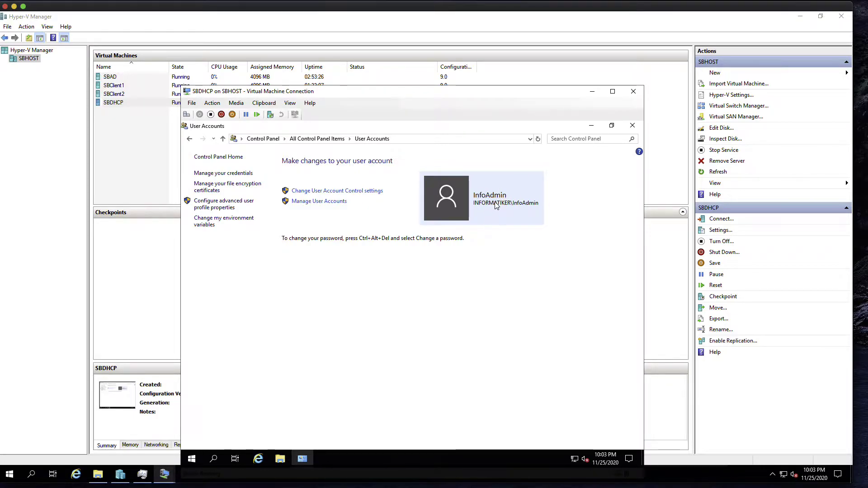
- Dismiss a first credential prompt and reopen User Accounts from Control Panel's Large icons view
{"action": "left_click", "coordinate": [331, 203]}
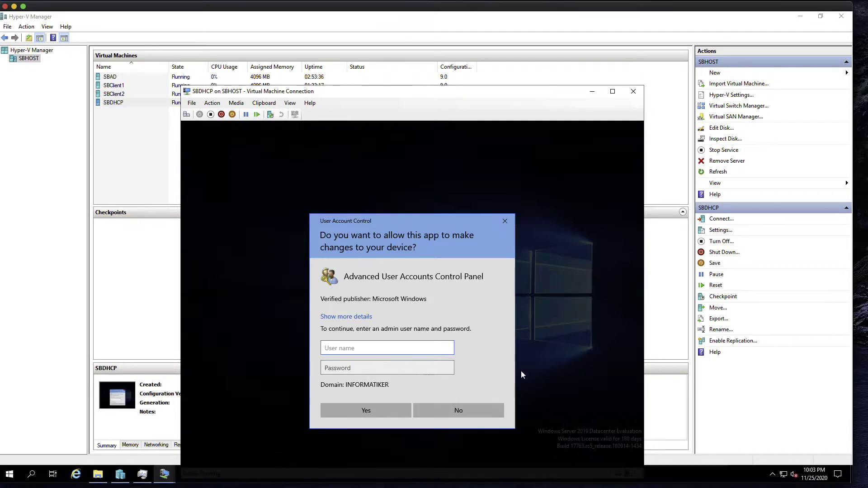
{"action": "left_click", "coordinate": [506, 221]}
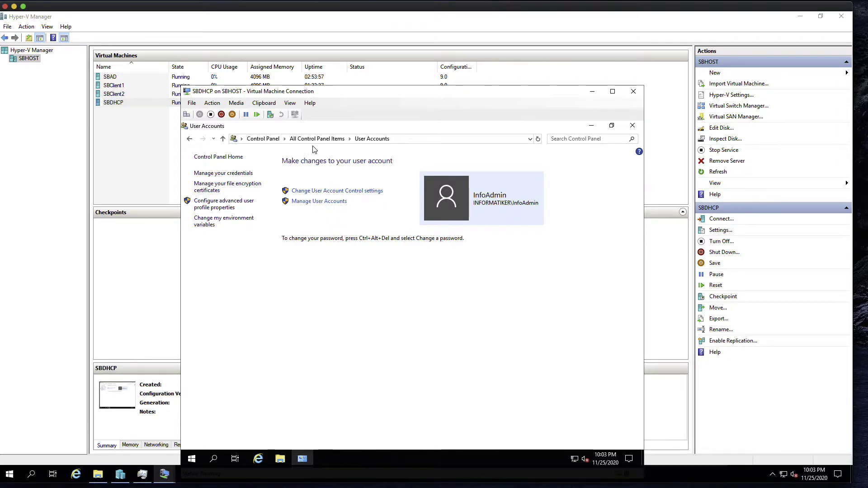
{"action": "left_click", "coordinate": [260, 139]}
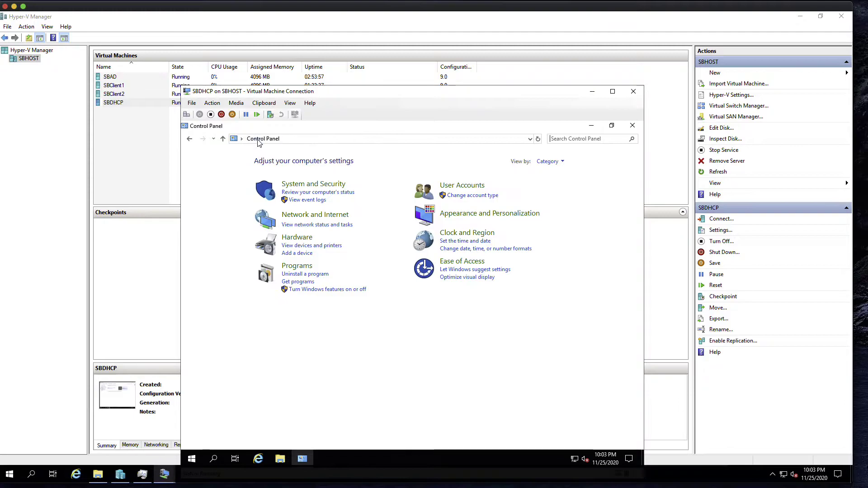
{"action": "left_click", "coordinate": [548, 162]}
{"action": "left_click", "coordinate": [560, 186]}
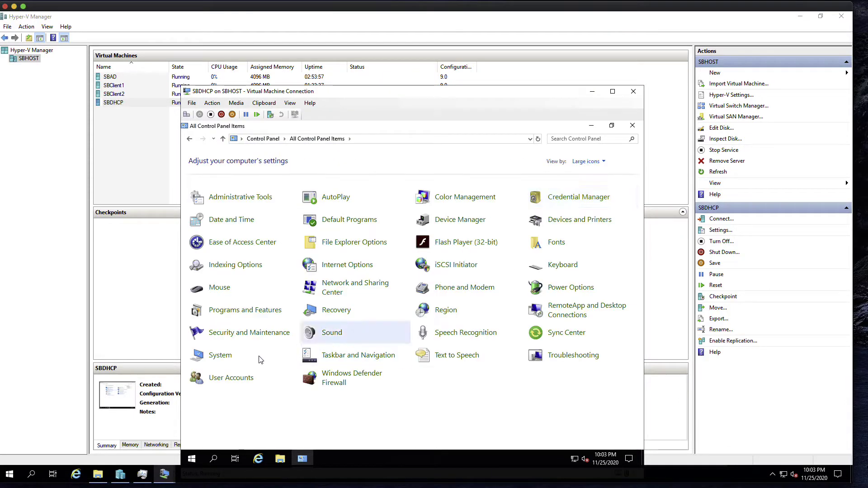
{"action": "left_click", "coordinate": [234, 383]}
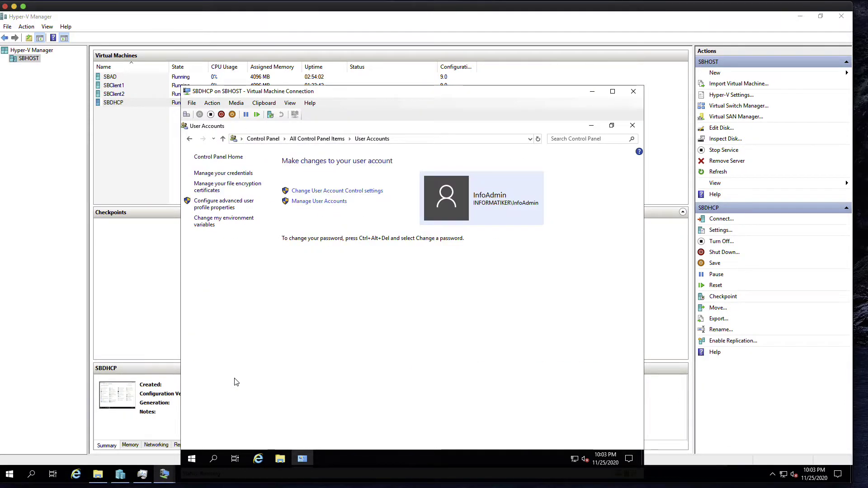
- Launch Manage User Accounts and enter Administrator and its password in the UAC prompt
{"action": "left_click", "coordinate": [330, 202]}
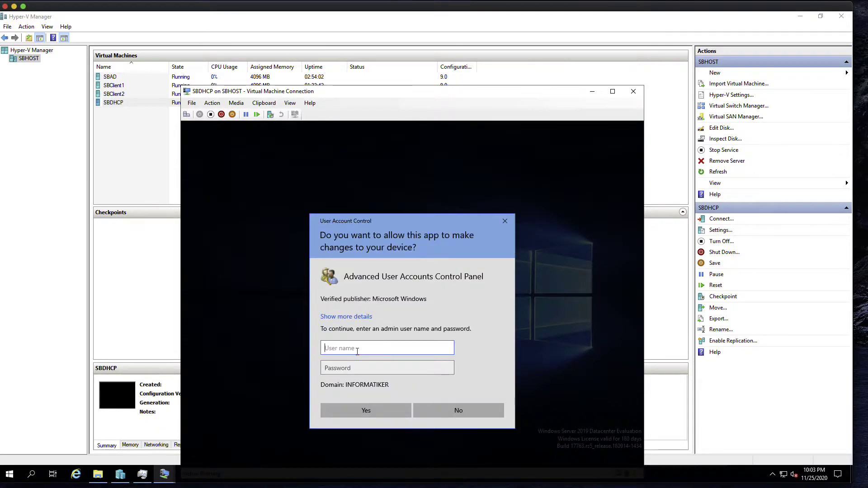
{"action": "type", "text": "Administrator"}
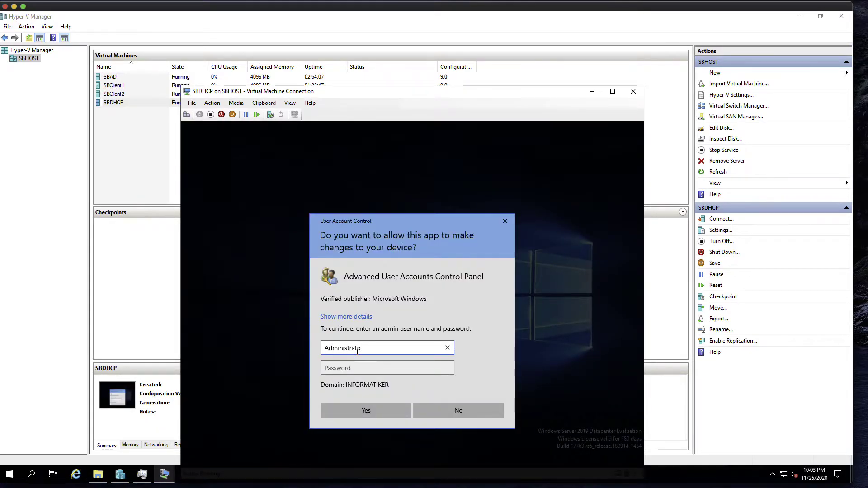
{"action": "key", "text": "Tab"}
{"action": "type", "text": "•••••••"}
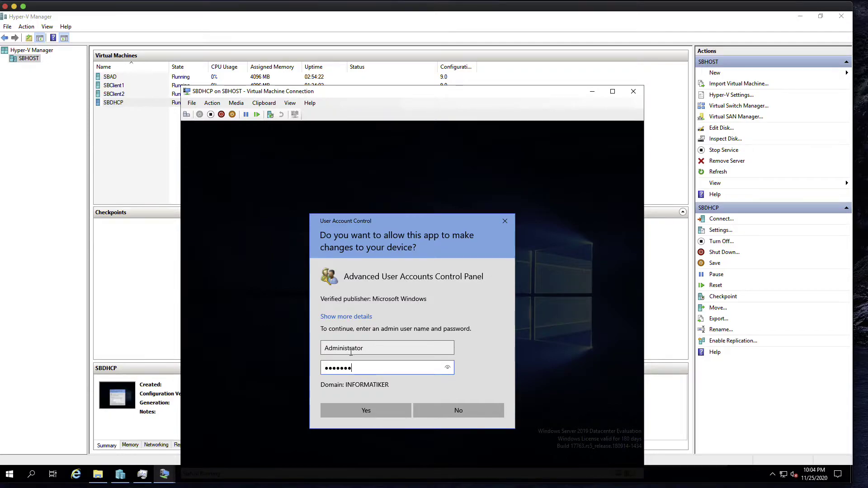
- Approve UAC and add the domain admin user from informatiker.local with Administrator access
{"action": "left_click", "coordinate": [374, 411]}
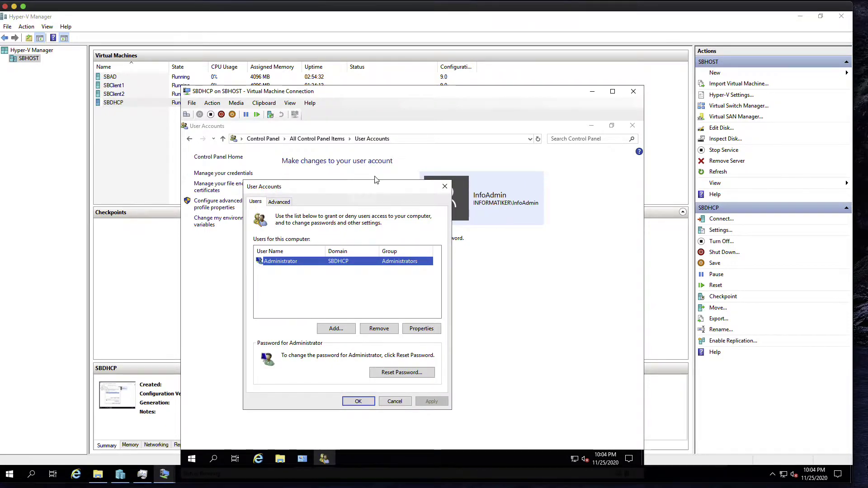
{"action": "left_click_drag", "start_coordinate": [375, 184], "coordinate": [491, 181]}
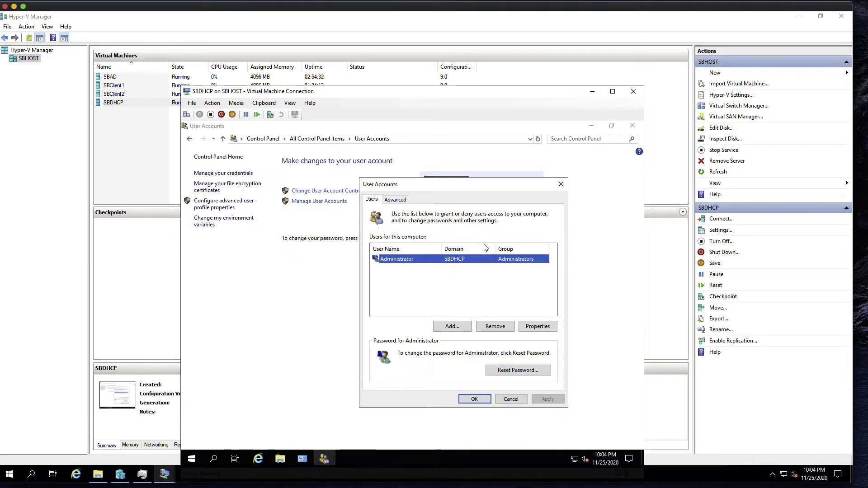
{"action": "left_click", "coordinate": [453, 326]}
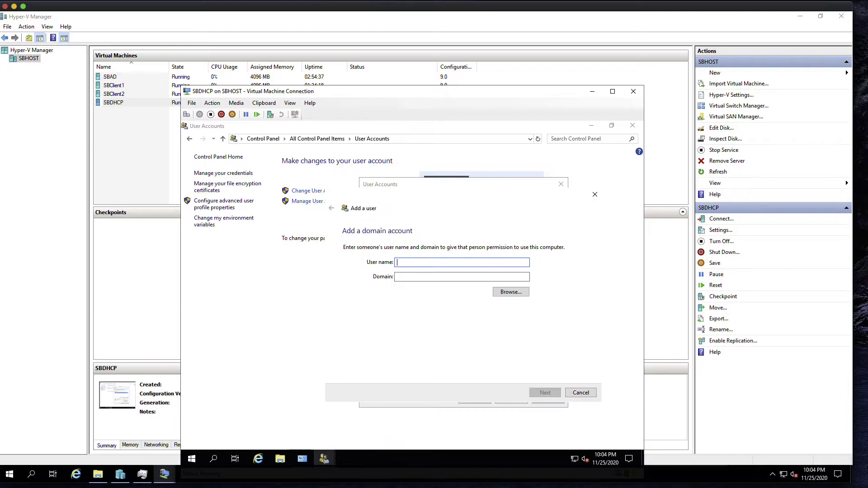
{"action": "type", "text": "lnfoAdmin"}
{"action": "key", "text": "Tab"}
{"action": "type", "text": "inf"}
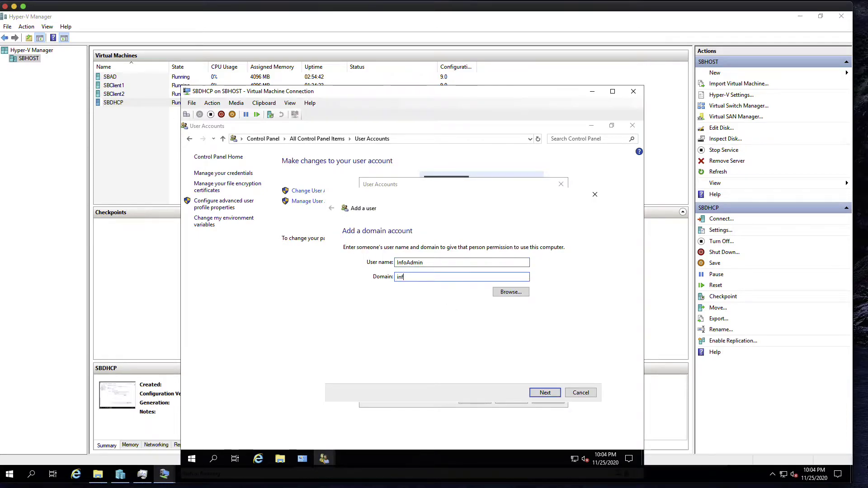
{"action": "type", "text": "ormatiker.local"}
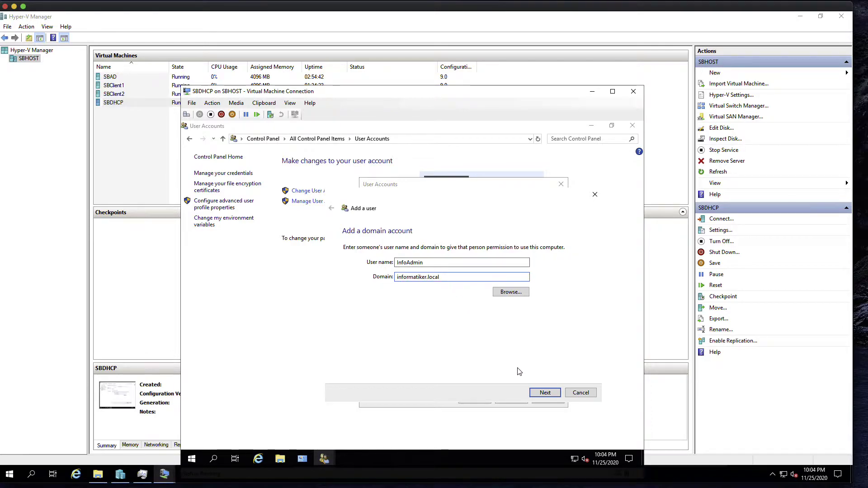
{"action": "left_click", "coordinate": [545, 393]}
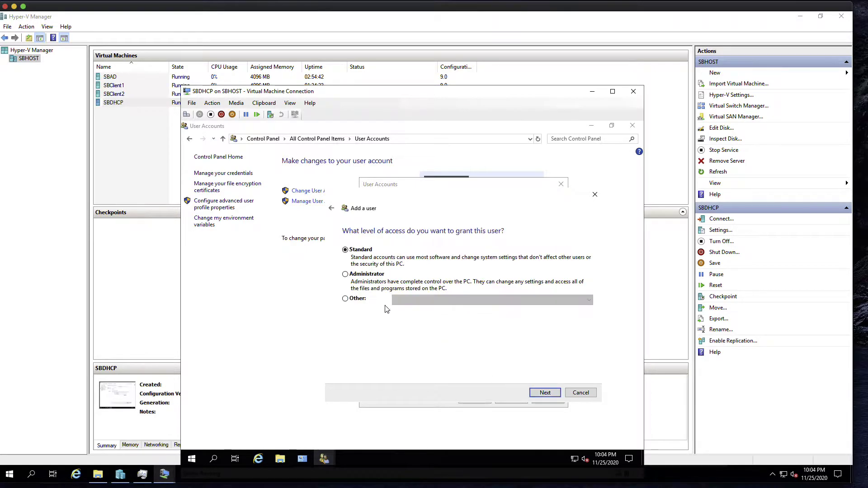
{"action": "left_click", "coordinate": [365, 282]}
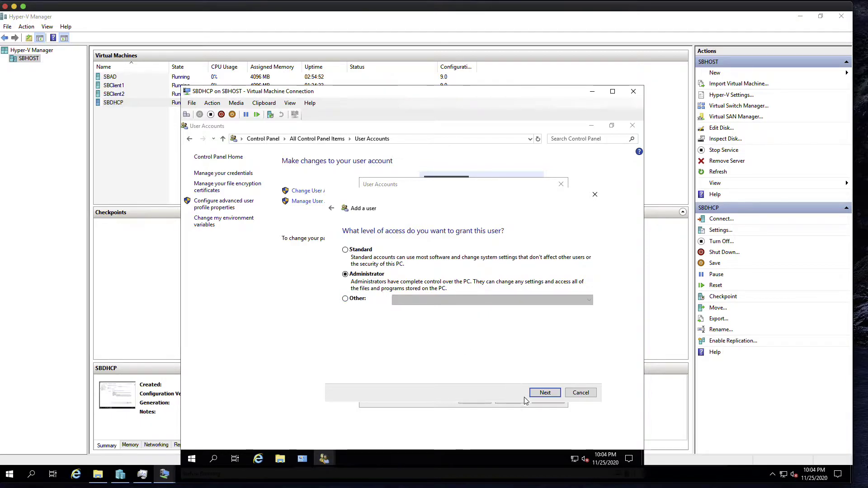
{"action": "left_click", "coordinate": [545, 393]}
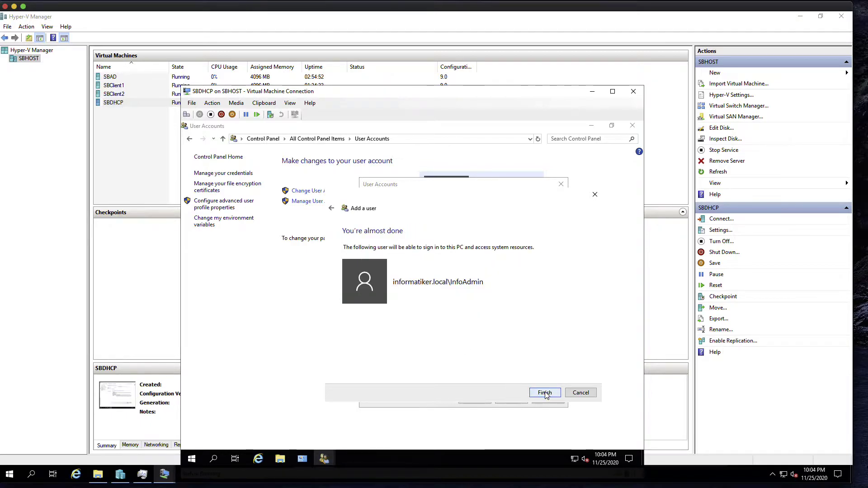
{"action": "left_click", "coordinate": [545, 393]}
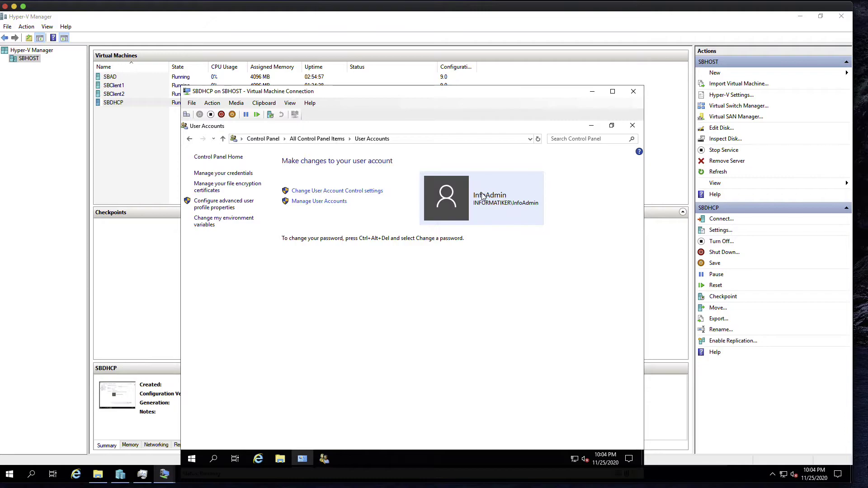
- Look at the Start menu's power options, dismiss the message, and close the menu
{"action": "left_click", "coordinate": [196, 455]}
{"action": "left_click", "coordinate": [196, 442]}
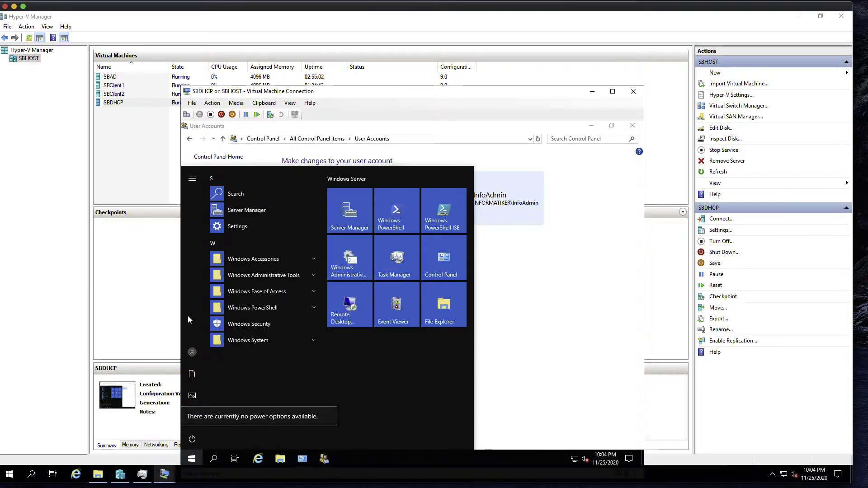
{"action": "left_click", "coordinate": [193, 180]}
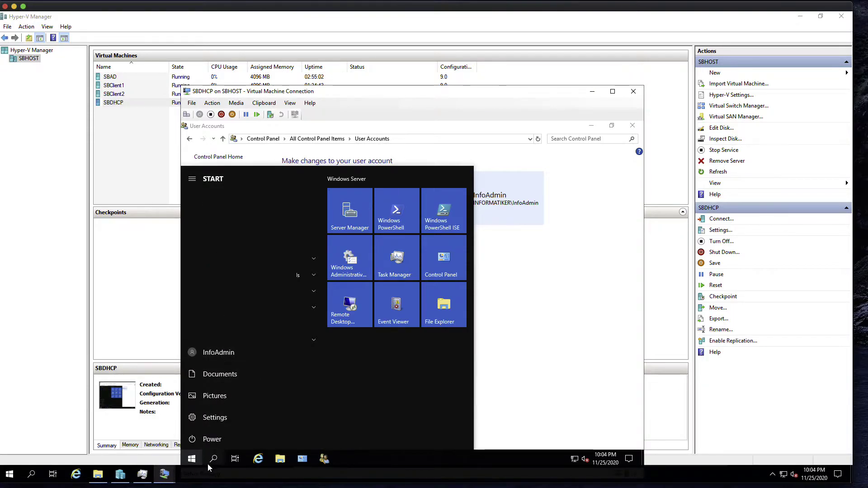
{"action": "left_click", "coordinate": [191, 459]}
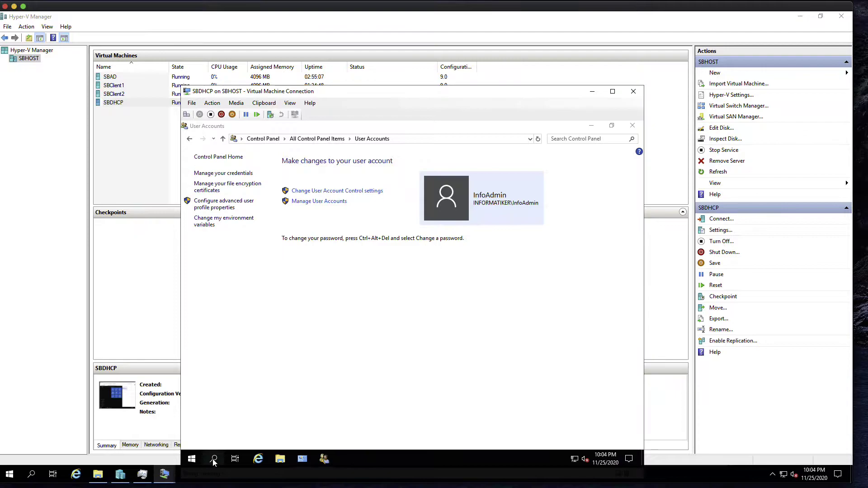
- Run Command Prompt as Administrator via cmd search and execute shutdown -s -t 0
{"action": "left_click", "coordinate": [214, 459]}
{"action": "type", "text": "cmd"}
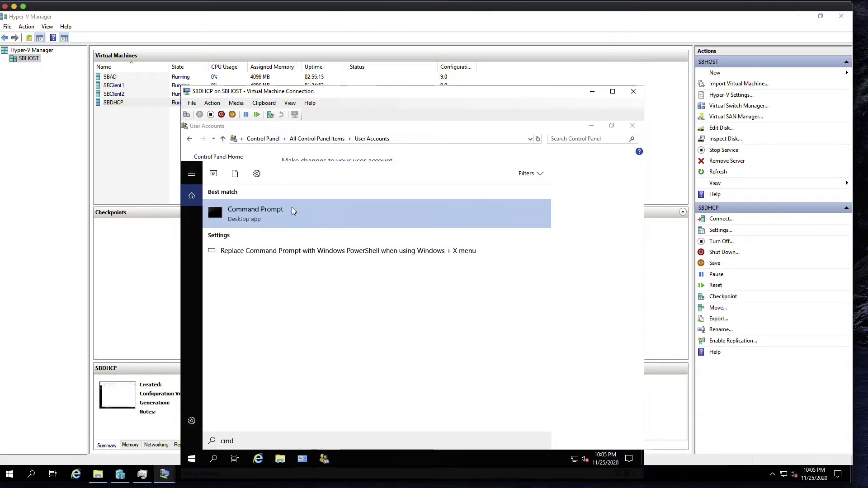
{"action": "right_click", "coordinate": [292, 208]}
{"action": "left_click", "coordinate": [316, 218]}
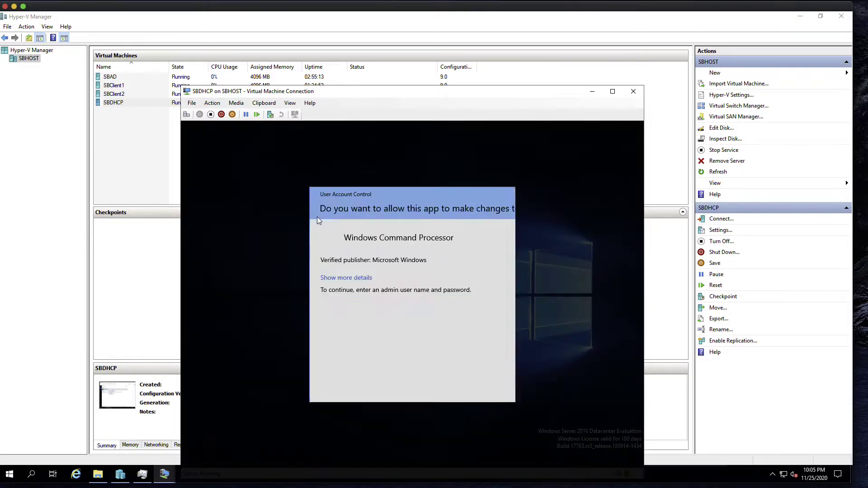
{"action": "type", "text": "Administrator"}
{"action": "key", "text": "Tab"}
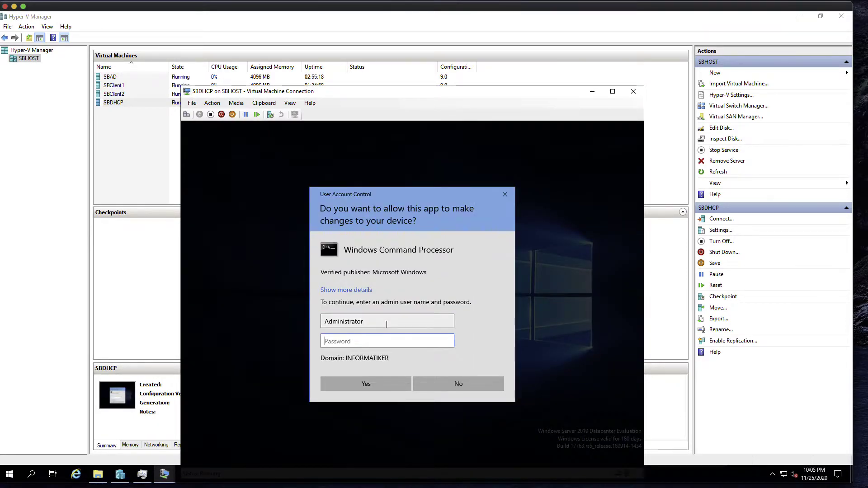
{"action": "type", "text": "••••••"}
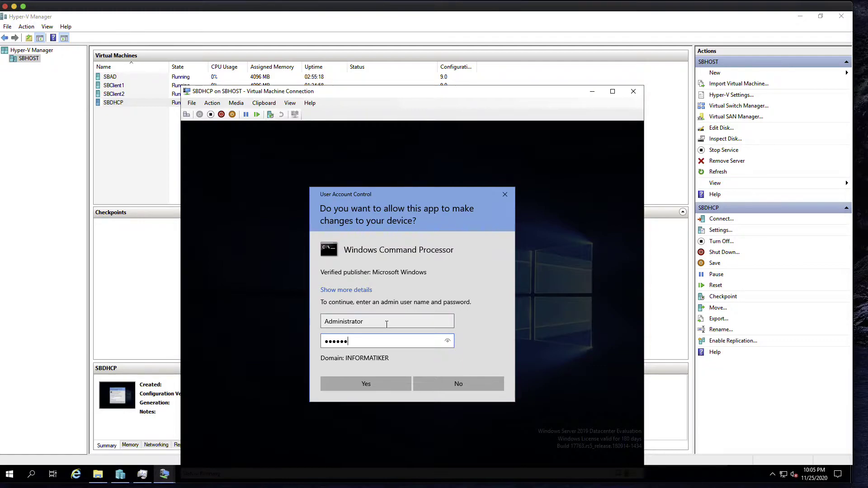
{"action": "key", "text": "Return"}
{"action": "type", "text": "shutdown -s -t 0"}
{"action": "key", "text": "Return"}
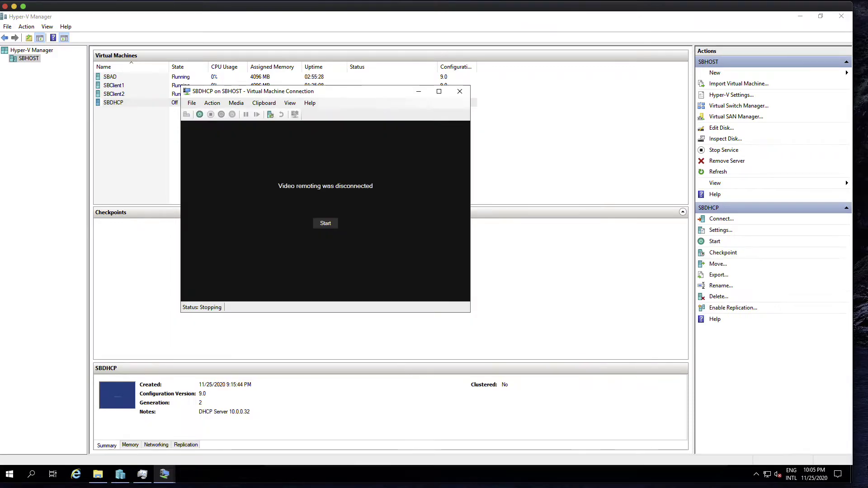
{"action": "left_click", "coordinate": [201, 115]}
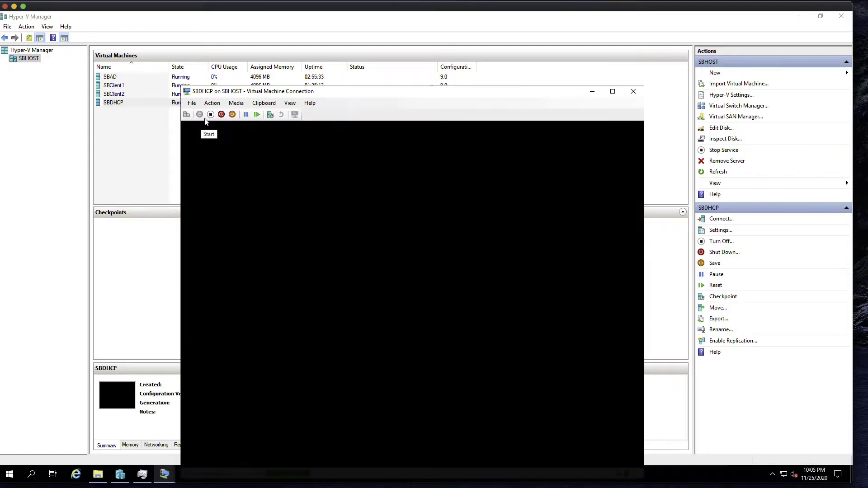
{"action": "left_click_drag", "start_coordinate": [370, 95], "coordinate": [425, 82]}
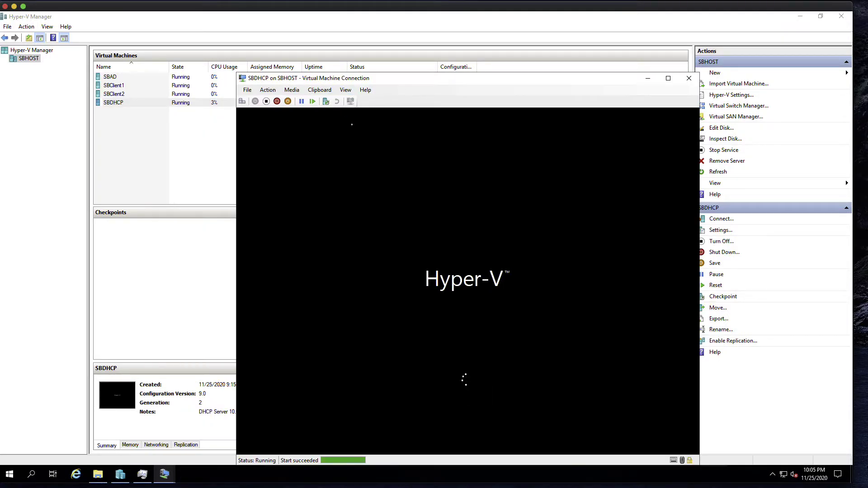
{"action": "left_click", "coordinate": [125, 78]}
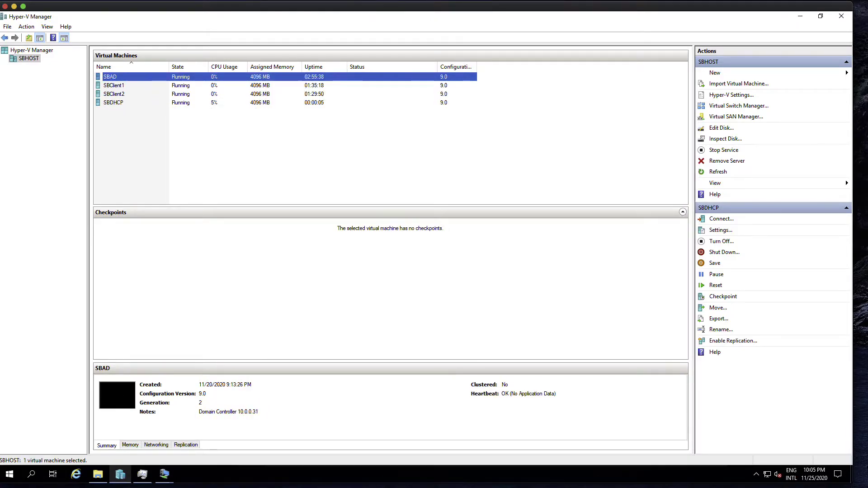
- Sign in to SBAD and open the admin user's Properties from the Users container
{"action": "left_click", "coordinate": [165, 475]}
{"action": "type", "text": "*********"}
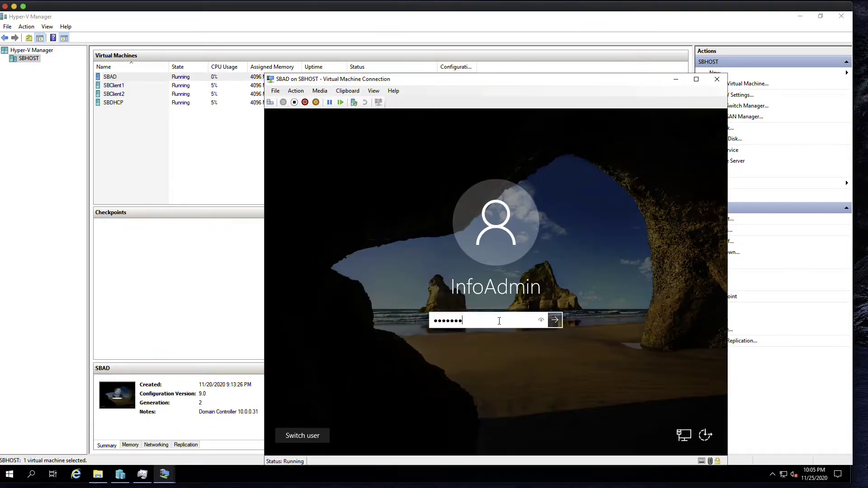
{"action": "key", "text": "Return"}
{"action": "left_click", "coordinate": [279, 213]}
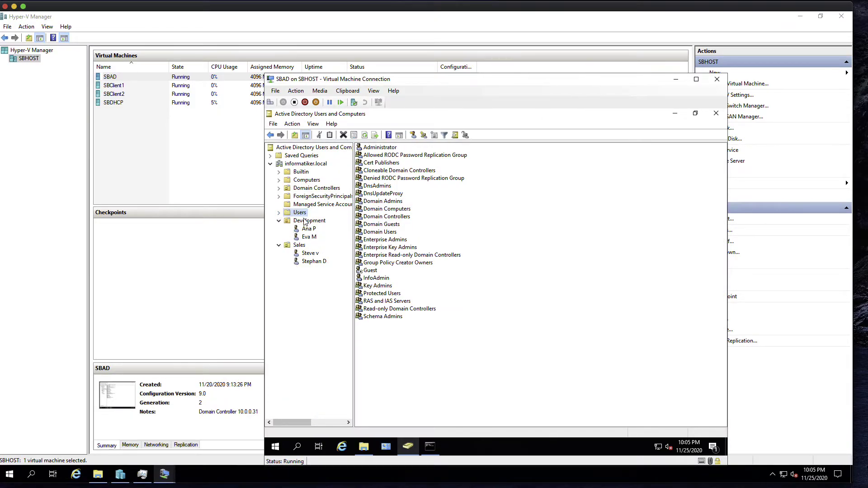
{"action": "left_click", "coordinate": [377, 278]}
{"action": "right_click", "coordinate": [380, 278]}
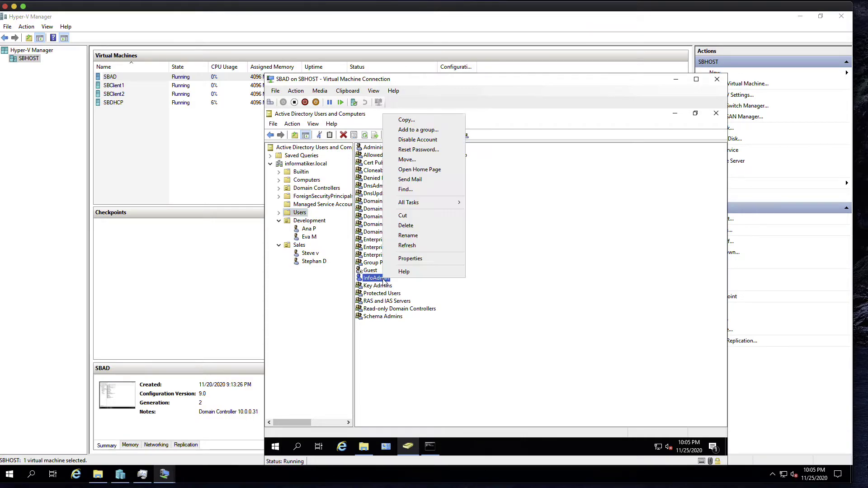
{"action": "left_click", "coordinate": [416, 259]}
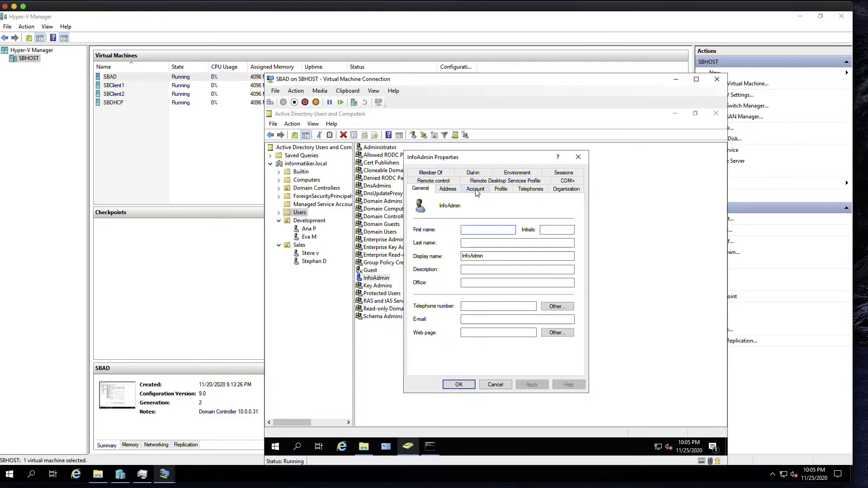
- Add the user to the Enterprise Admins group under Member Of, then apply and close
{"action": "left_click", "coordinate": [439, 174]}
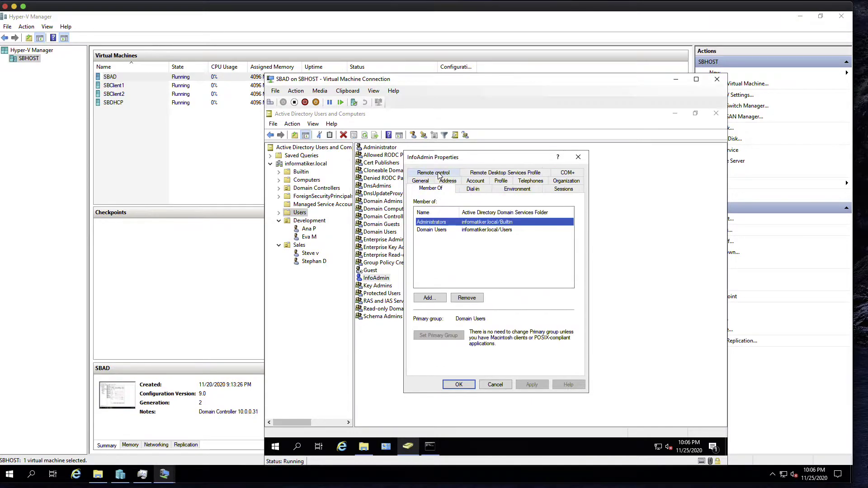
{"action": "left_click", "coordinate": [433, 300]}
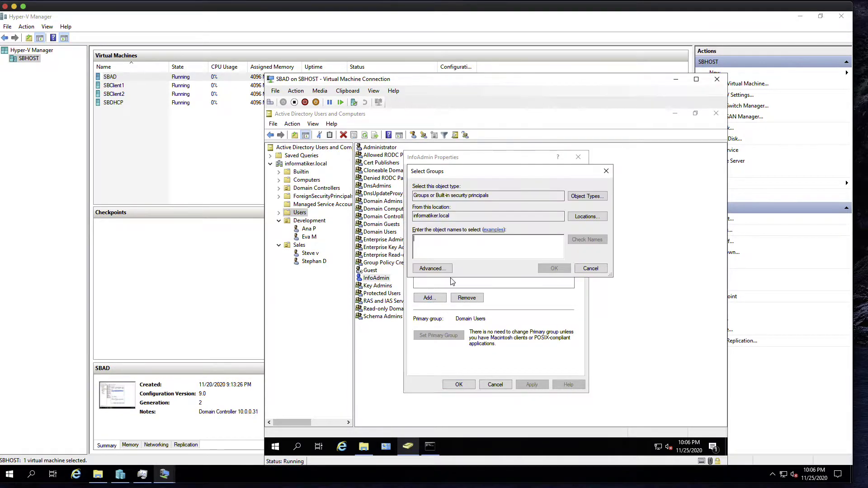
{"action": "type", "text": "enterprise"}
{"action": "left_click", "coordinate": [588, 240]}
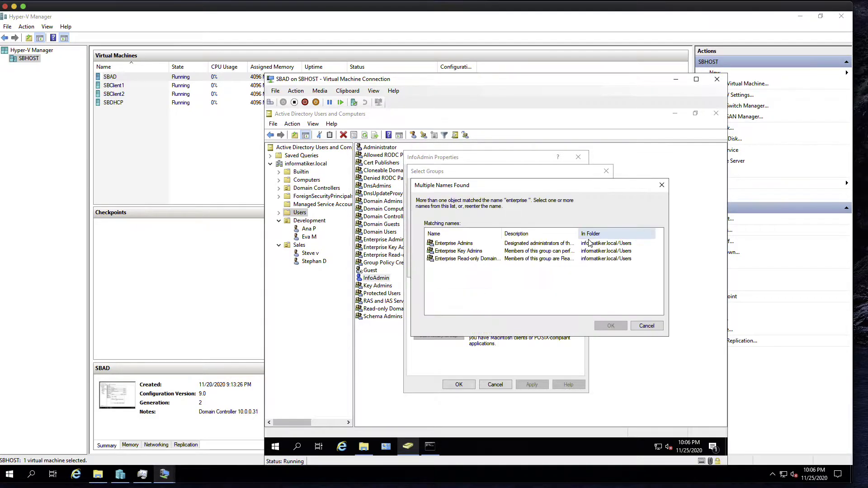
{"action": "left_click", "coordinate": [469, 245]}
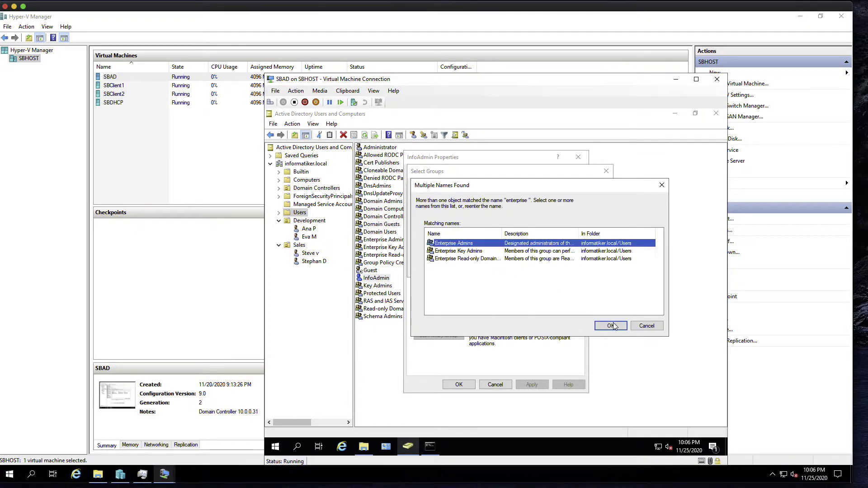
{"action": "left_click", "coordinate": [611, 326]}
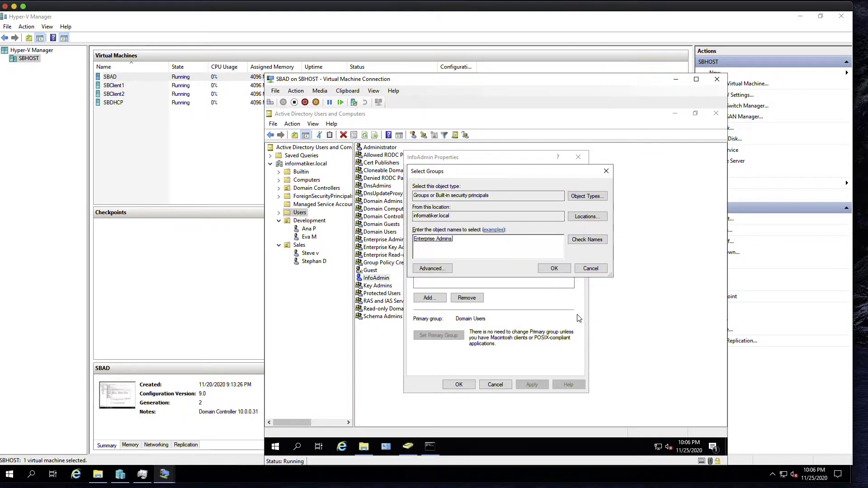
{"action": "left_click", "coordinate": [552, 268]}
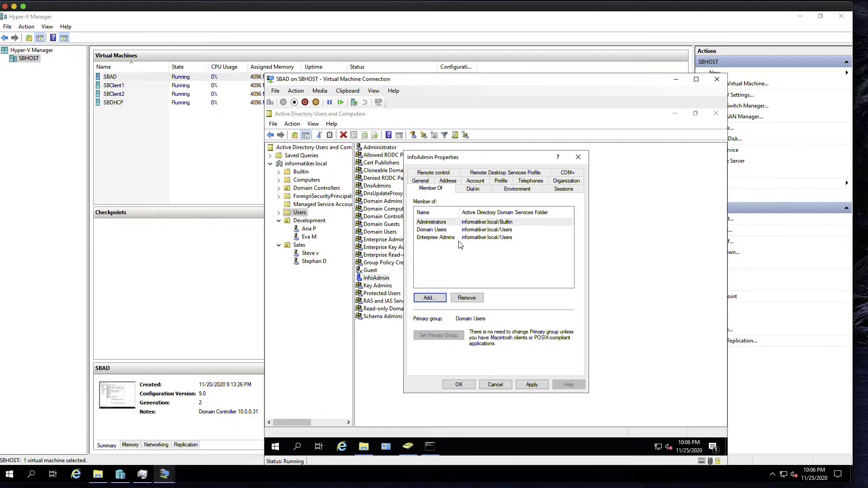
{"action": "left_click", "coordinate": [532, 385]}
{"action": "left_click", "coordinate": [459, 385]}
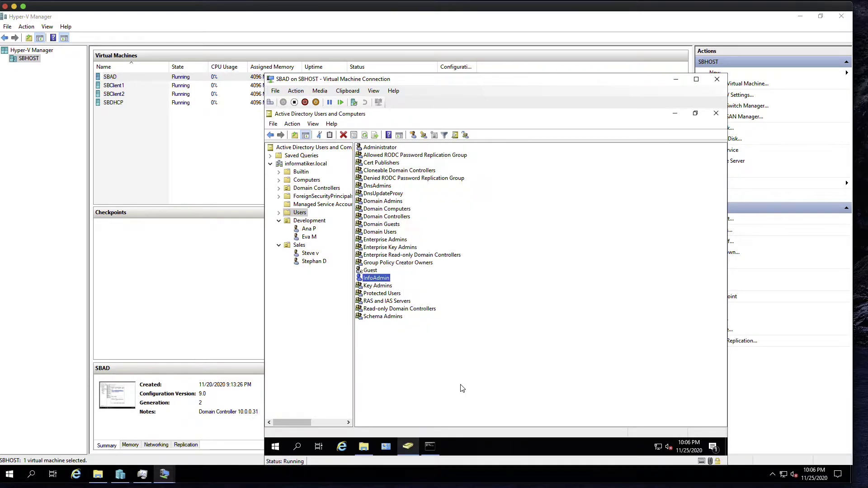
{"action": "left_click", "coordinate": [443, 345]}
- Connect to SBDHCP, send Ctrl+Alt+Delete, and sign in with the password
{"action": "double_click", "coordinate": [129, 102]}
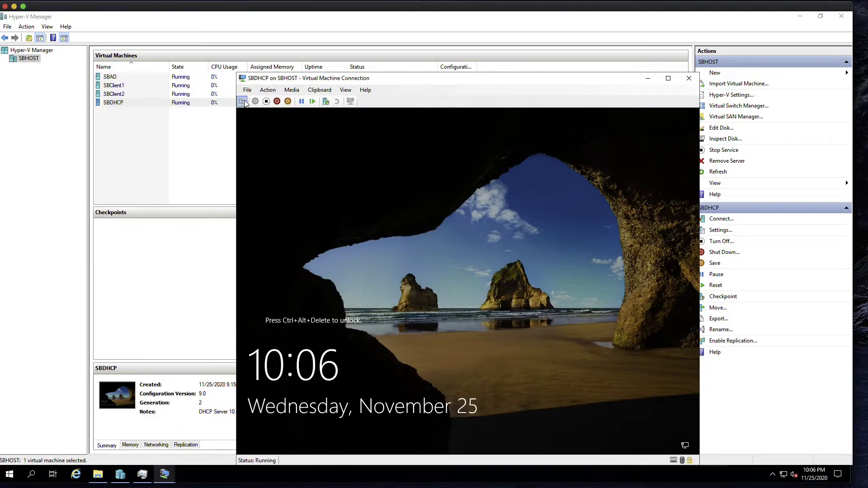
{"action": "left_click", "coordinate": [243, 101]}
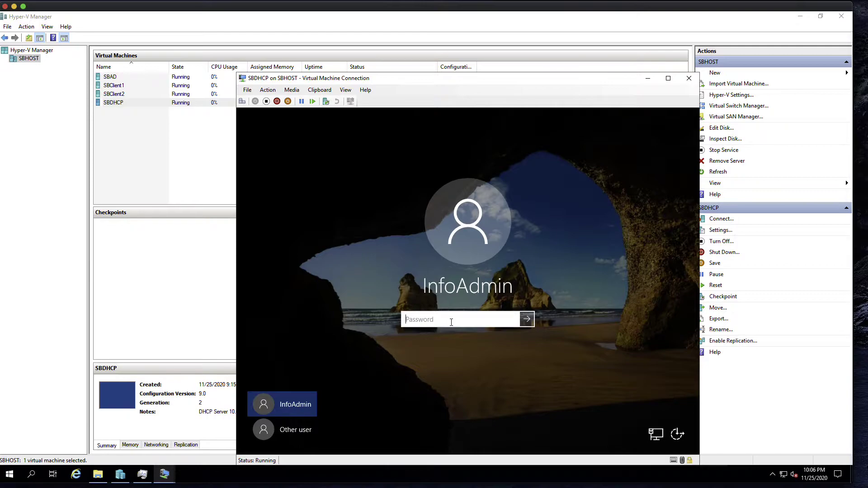
{"action": "type", "text": "P"}
{"action": "key", "text": "Return"}
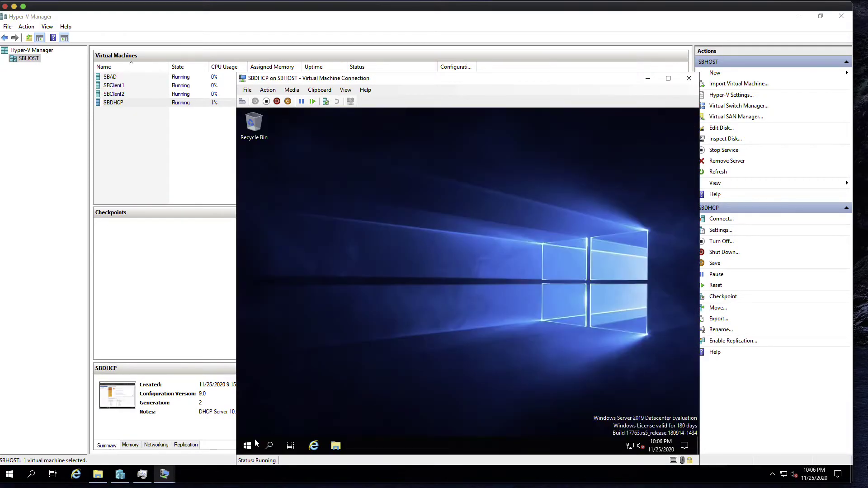
{"action": "left_click", "coordinate": [248, 446]}
{"action": "left_click", "coordinate": [248, 426]}
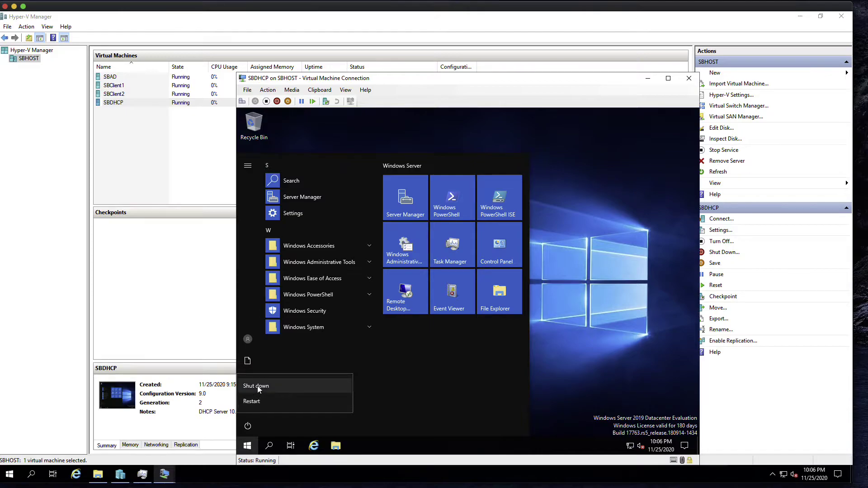
- Open Control Panel from File Explorer, view Large icons, and check the User Accounts list
{"action": "left_click", "coordinate": [336, 446]}
{"action": "left_click", "coordinate": [422, 174]}
{"action": "type", "text": "control"}
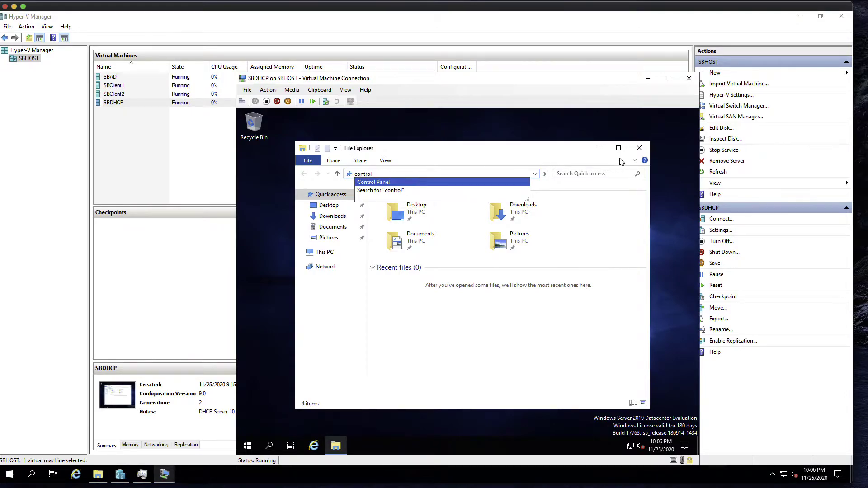
{"action": "key", "text": "Return"}
{"action": "left_click", "coordinate": [619, 148]}
{"action": "left_click", "coordinate": [605, 148]}
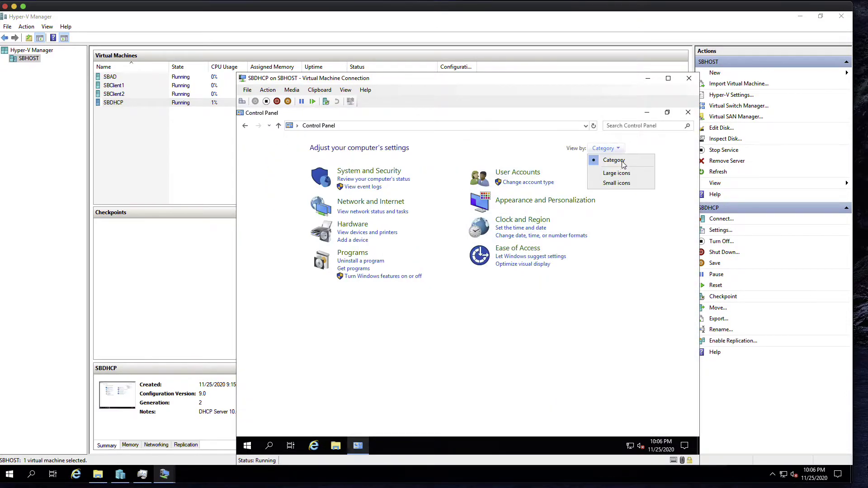
{"action": "left_click", "coordinate": [623, 173]}
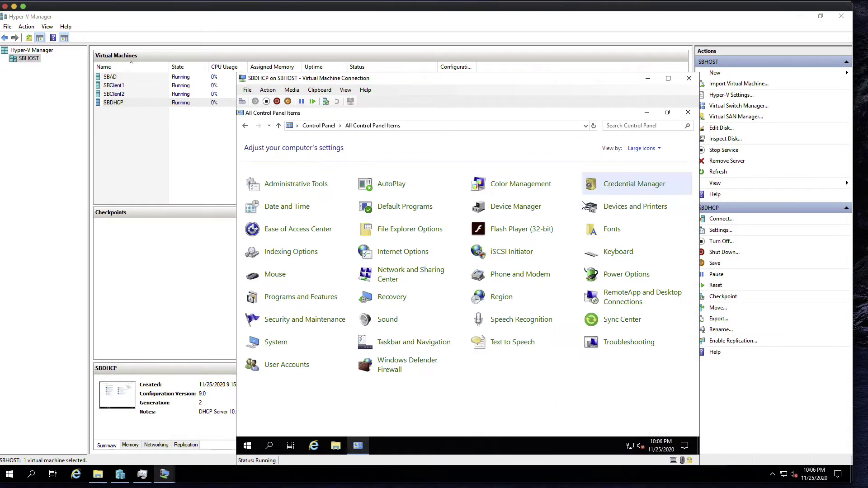
{"action": "left_click", "coordinate": [291, 369]}
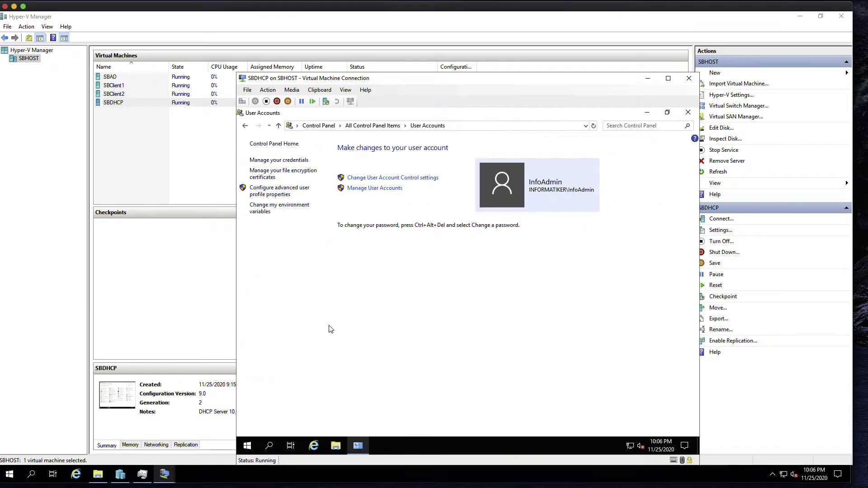
{"action": "left_click", "coordinate": [385, 188]}
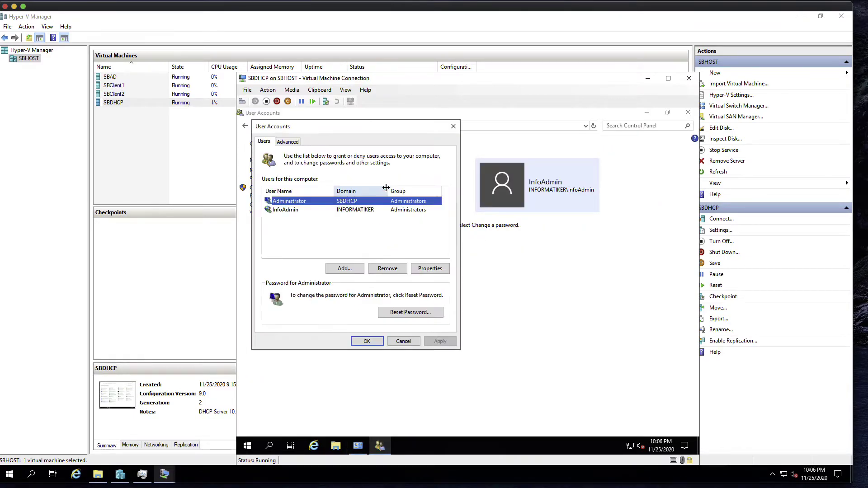
{"action": "left_click", "coordinate": [405, 341]}
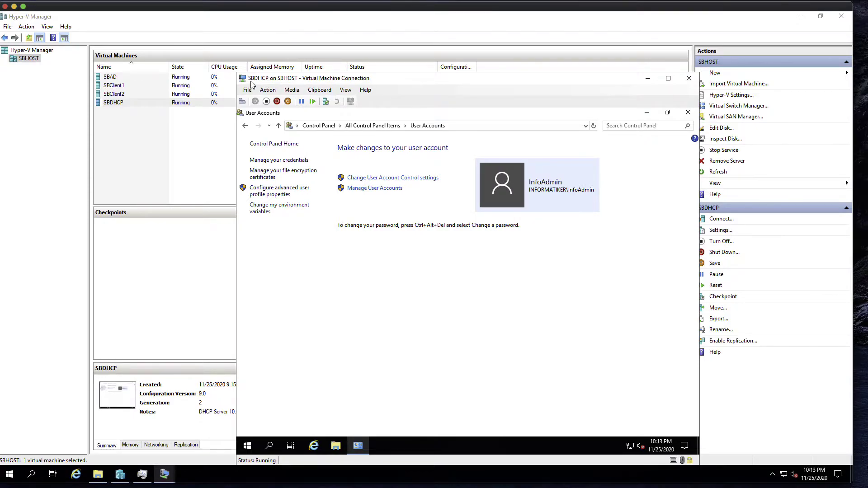
- Close User Accounts on SBDHCP and launch Server Manager, dismissing the Windows Admin Center notice
{"action": "left_click_drag", "start_coordinate": [378, 83], "coordinate": [350, 79]}
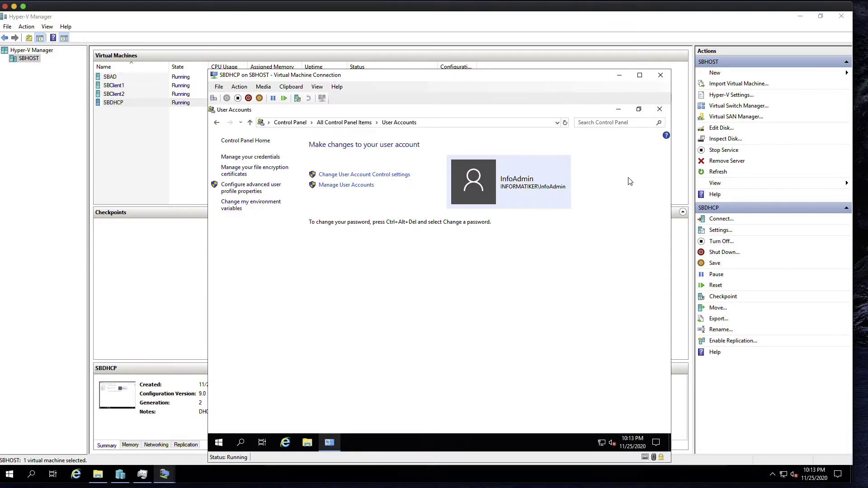
{"action": "left_click", "coordinate": [659, 109]}
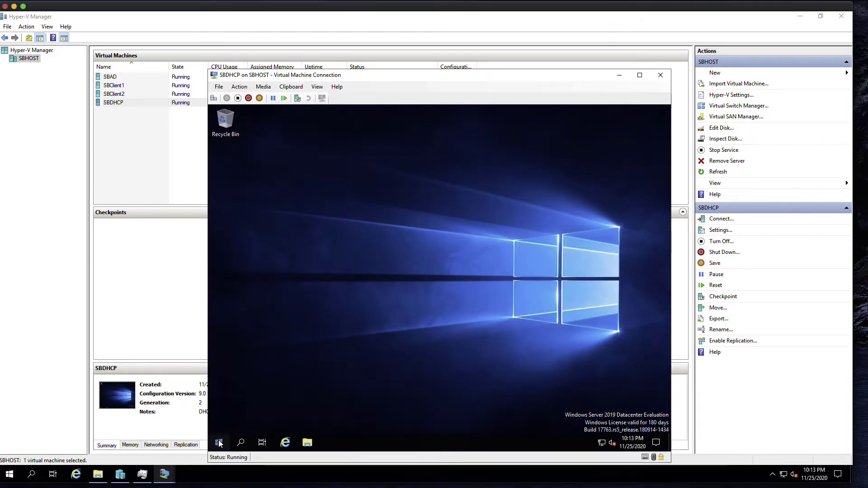
{"action": "left_click", "coordinate": [218, 443]}
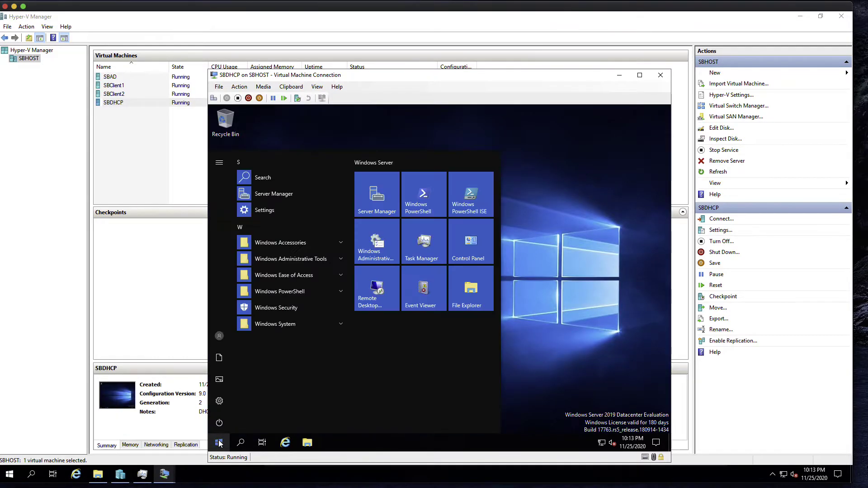
{"action": "left_click", "coordinate": [384, 202]}
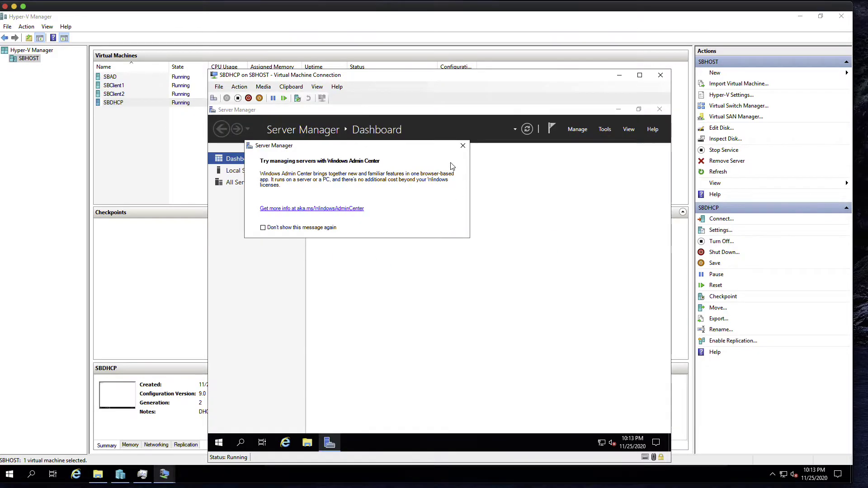
{"action": "left_click", "coordinate": [462, 146]}
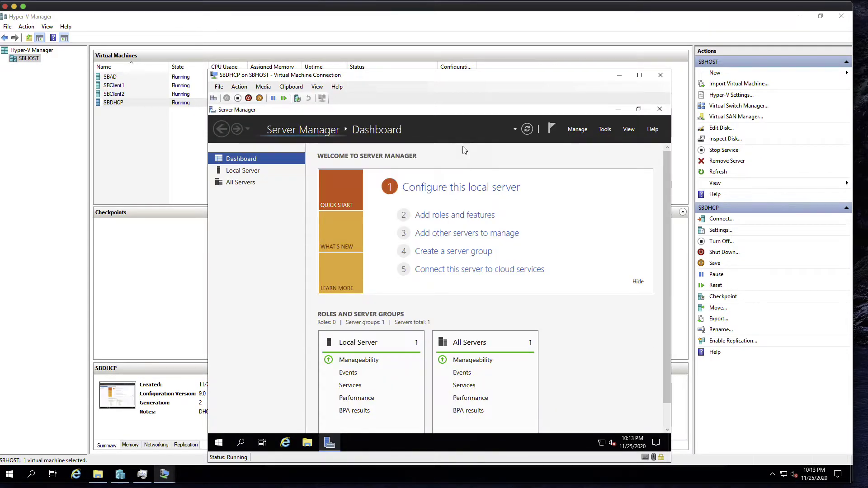
- Launch the Add Roles and Features Wizard and advance past installation type and server selection to Server Roles
{"action": "left_click", "coordinate": [579, 131]}
{"action": "left_click", "coordinate": [588, 141]}
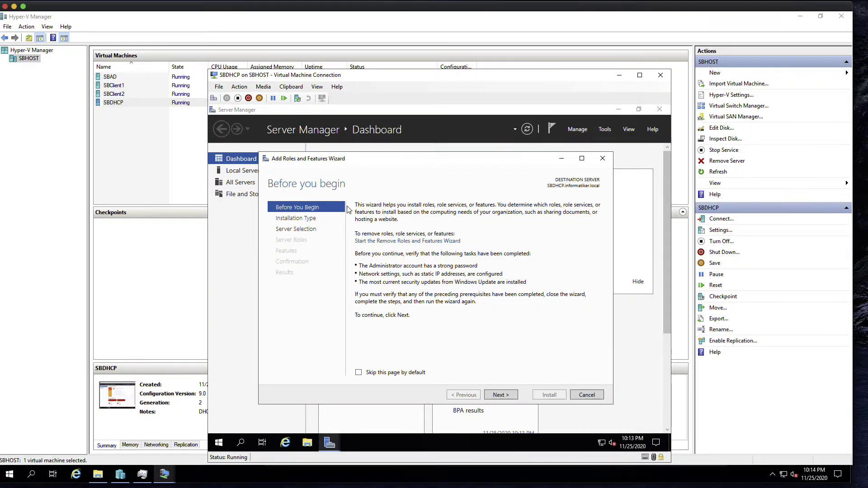
{"action": "left_click", "coordinate": [502, 395]}
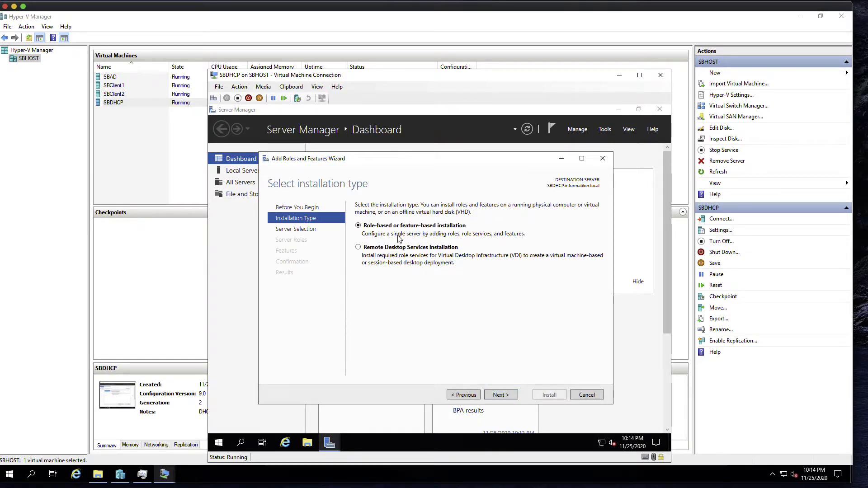
{"action": "left_click", "coordinate": [501, 395]}
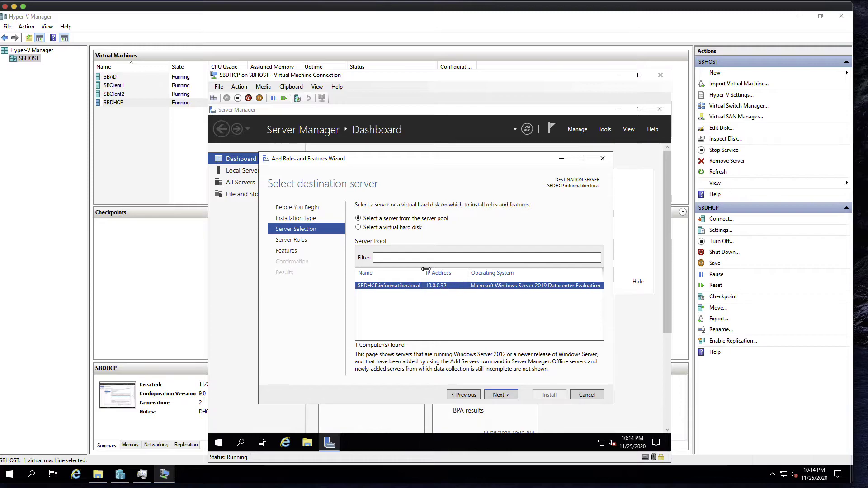
{"action": "left_click", "coordinate": [499, 395]}
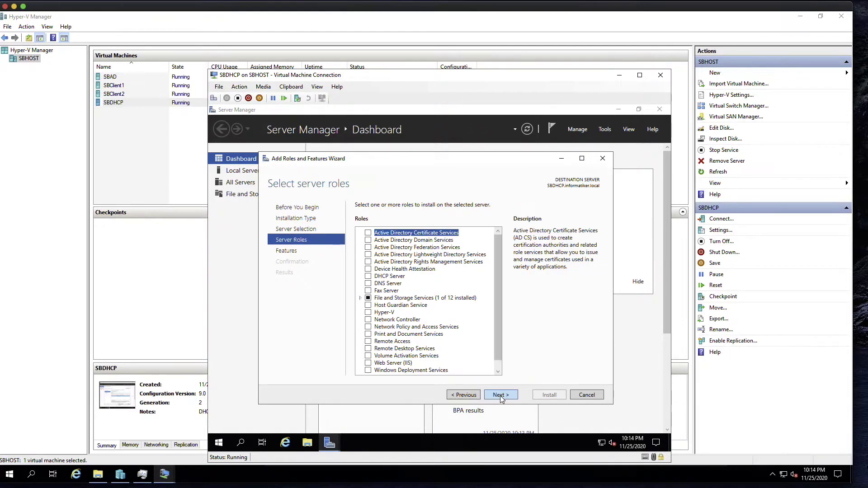
{"action": "left_click_drag", "start_coordinate": [495, 263], "coordinate": [498, 285]}
{"action": "scroll", "coordinate": [498, 281], "scroll_direction": "up", "scroll_amount": 1}
- Select the DHCP Server role with its management tools and continue through Features to Confirmation
{"action": "left_click", "coordinate": [368, 277]}
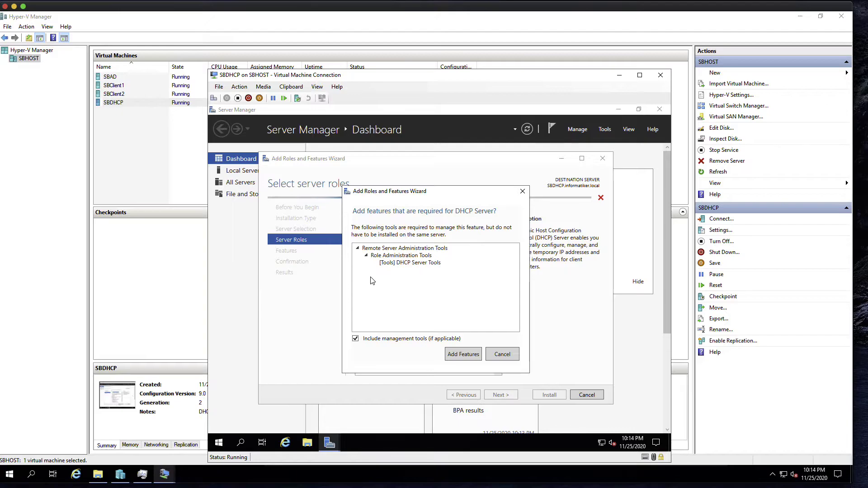
{"action": "left_click", "coordinate": [463, 354]}
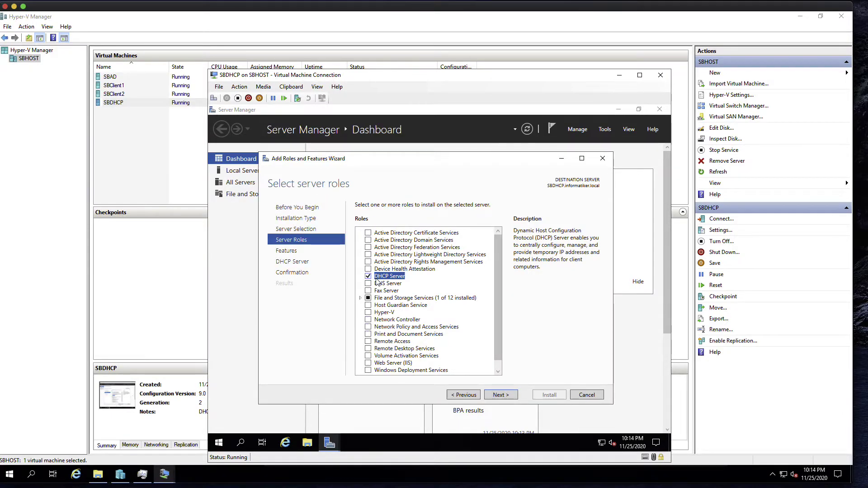
{"action": "left_click", "coordinate": [499, 395]}
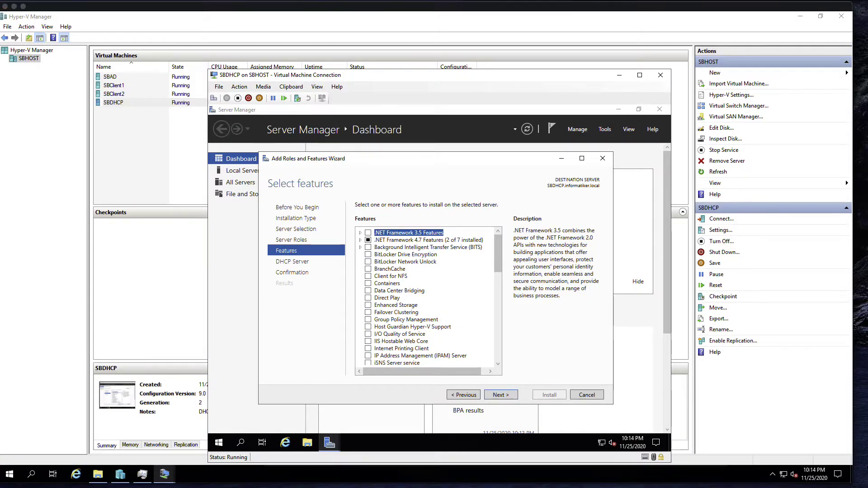
{"action": "left_click", "coordinate": [507, 398]}
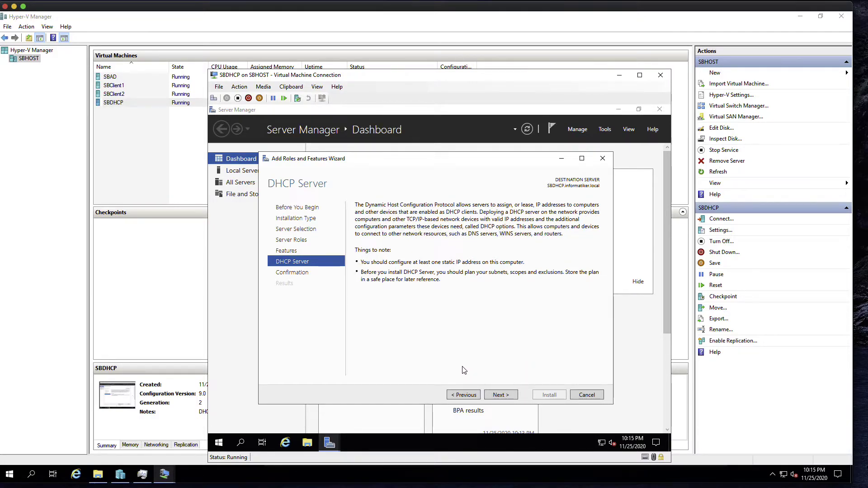
{"action": "left_click", "coordinate": [508, 396]}
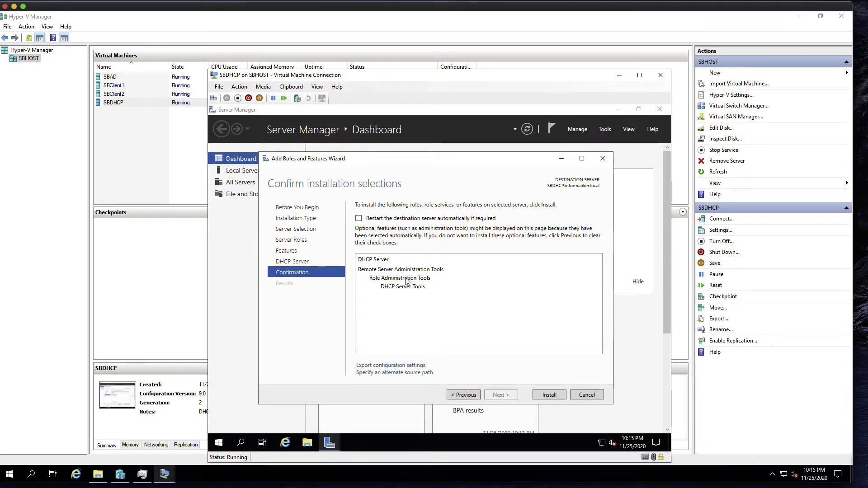
- Install the DHCP Server role and close the wizard once installation succeeds
{"action": "left_click", "coordinate": [549, 393]}
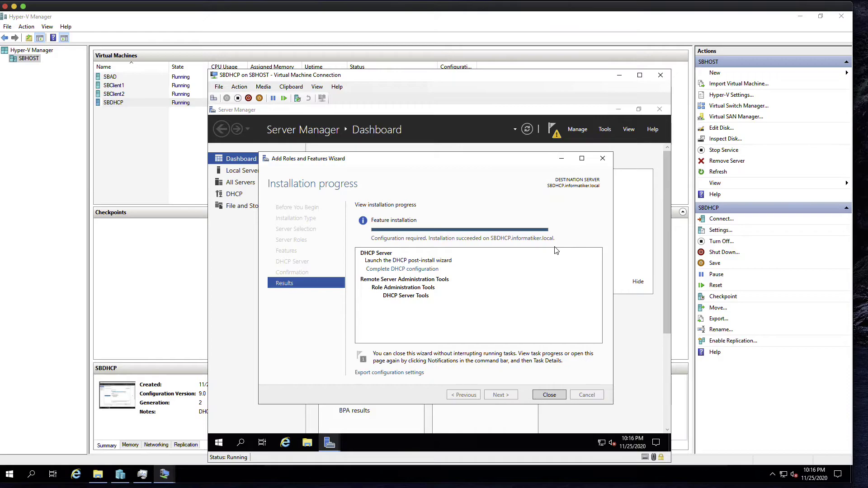
{"action": "left_click", "coordinate": [549, 395]}
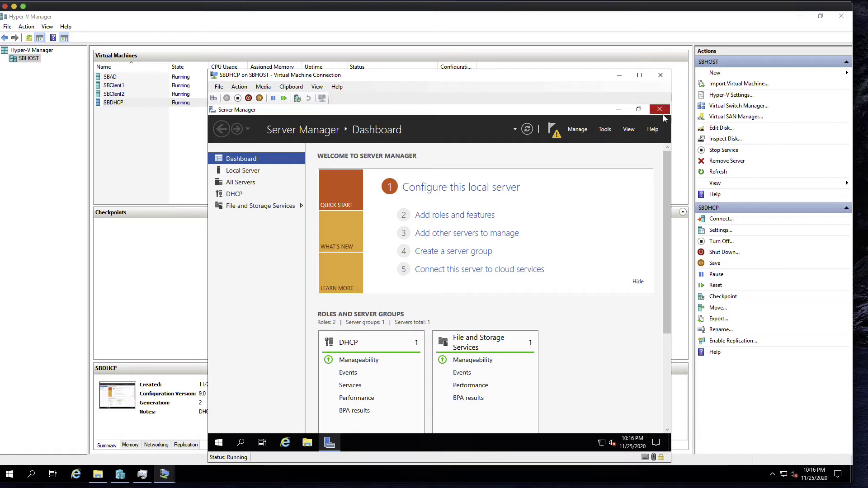
- Restart SBDHCP, dismiss the Windows Admin Center pop-up, and show Server Manager's pending notifications
{"action": "left_click", "coordinate": [218, 443]}
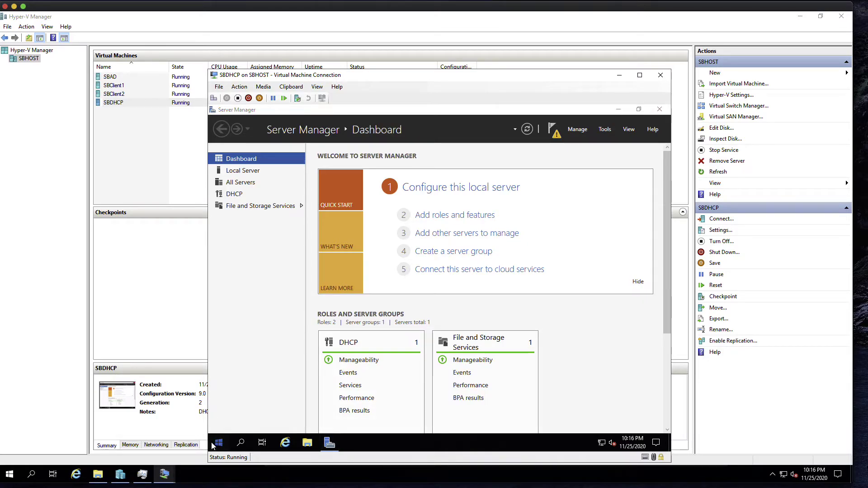
{"action": "left_click", "coordinate": [219, 423]}
{"action": "left_click", "coordinate": [228, 356]}
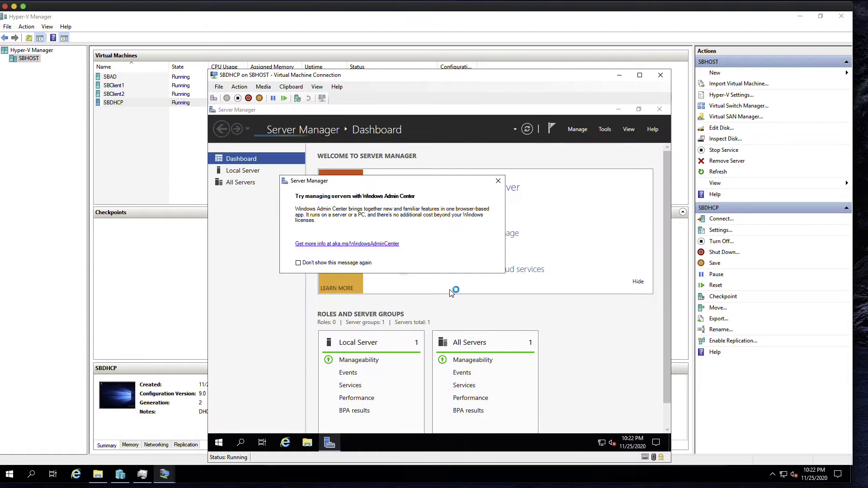
{"action": "left_click", "coordinate": [499, 182]}
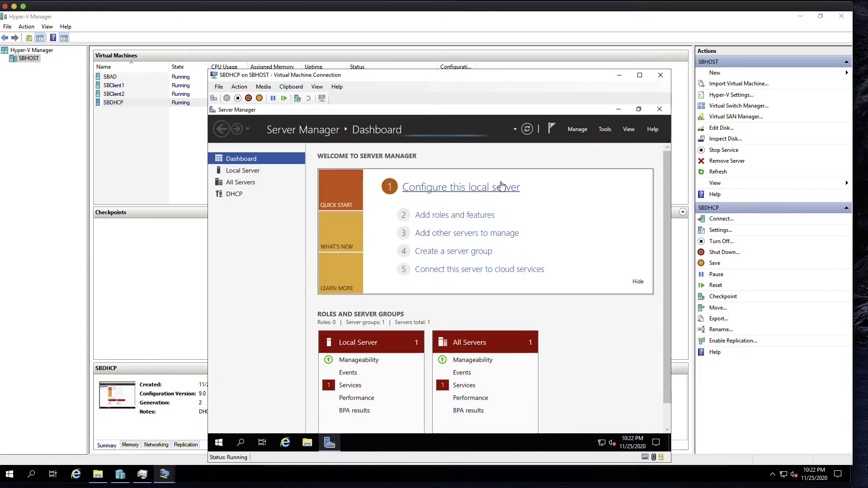
{"action": "left_click", "coordinate": [557, 136]}
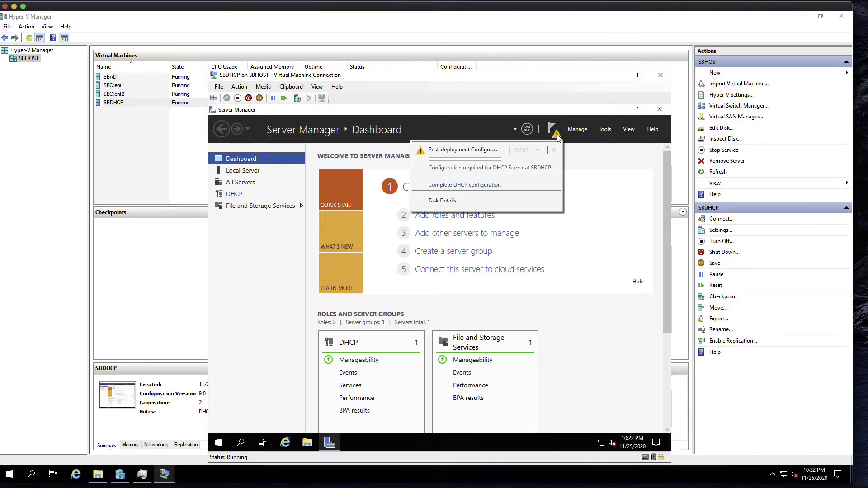
- Start the DHCP post-install configuration and choose to authorize with alternate credentials
{"action": "left_click", "coordinate": [487, 186]}
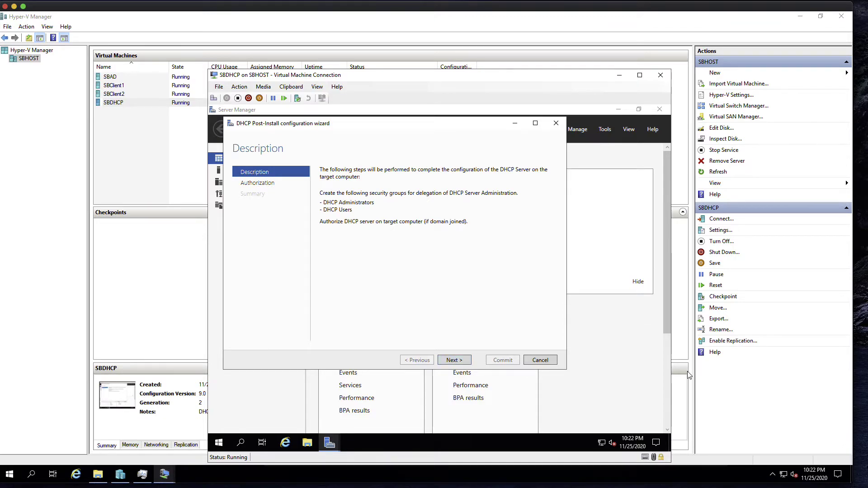
{"action": "left_click", "coordinate": [461, 360]}
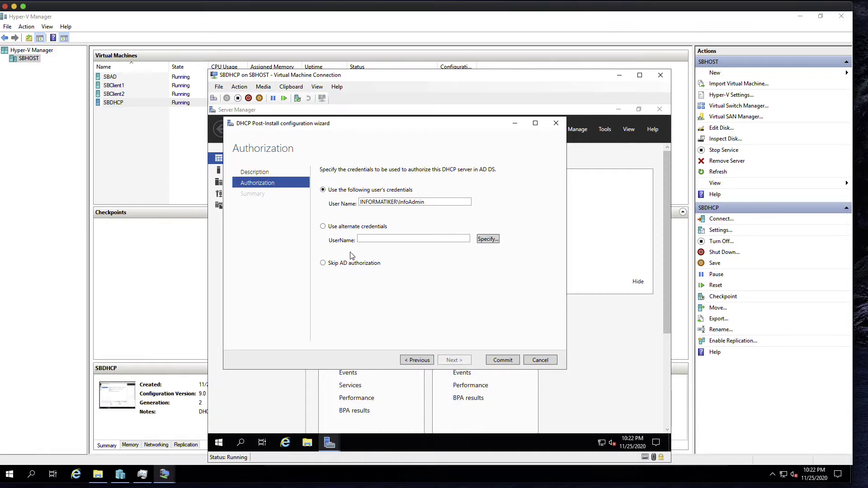
{"action": "left_click", "coordinate": [354, 227]}
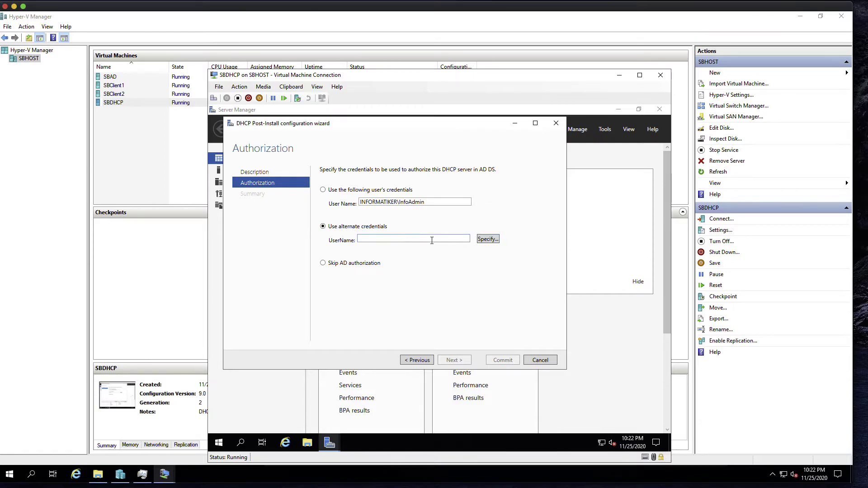
{"action": "left_click", "coordinate": [489, 241]}
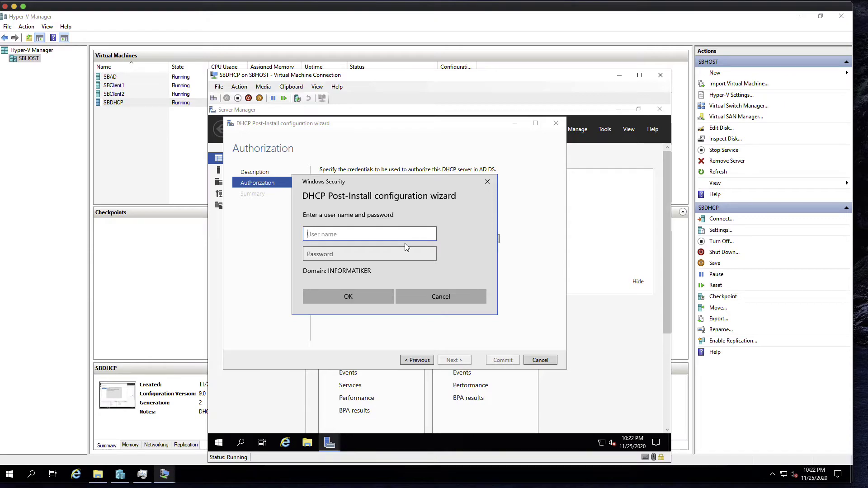
{"action": "left_click", "coordinate": [427, 296]}
{"action": "left_click", "coordinate": [488, 239]}
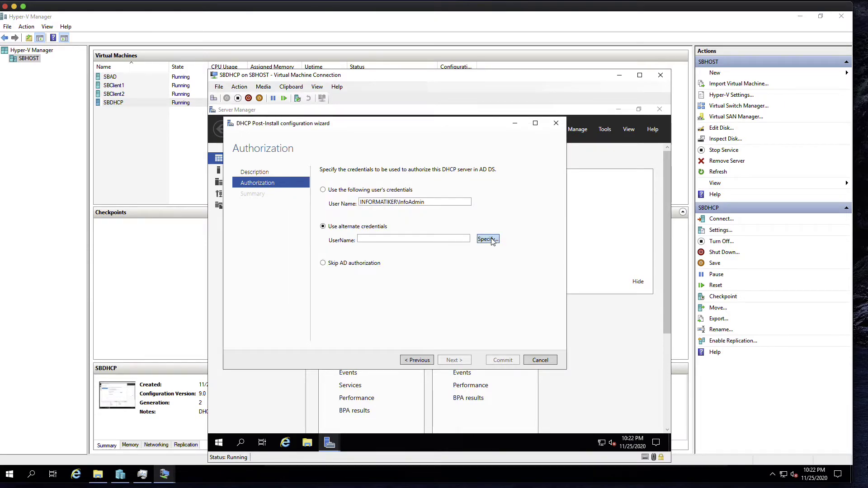
- Enter the domain administrator's username and password, then commit the DHCP configuration
{"action": "type", "text": "InfoAdmin"}
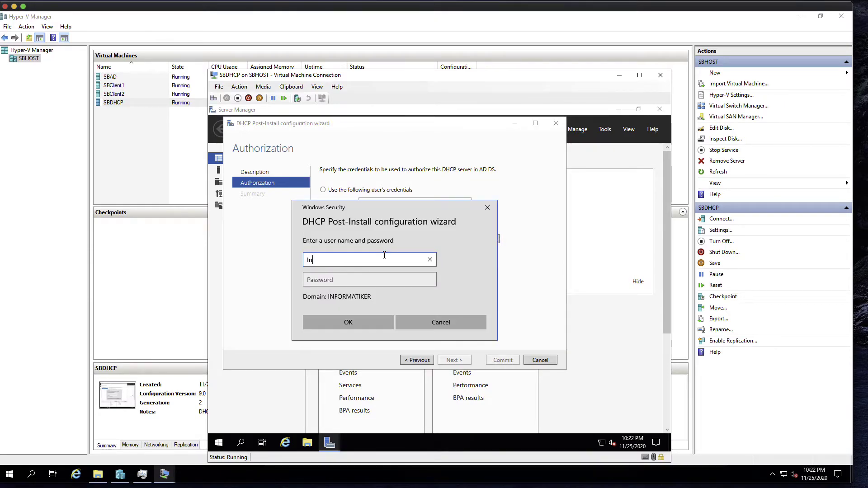
{"action": "key", "text": "Tab"}
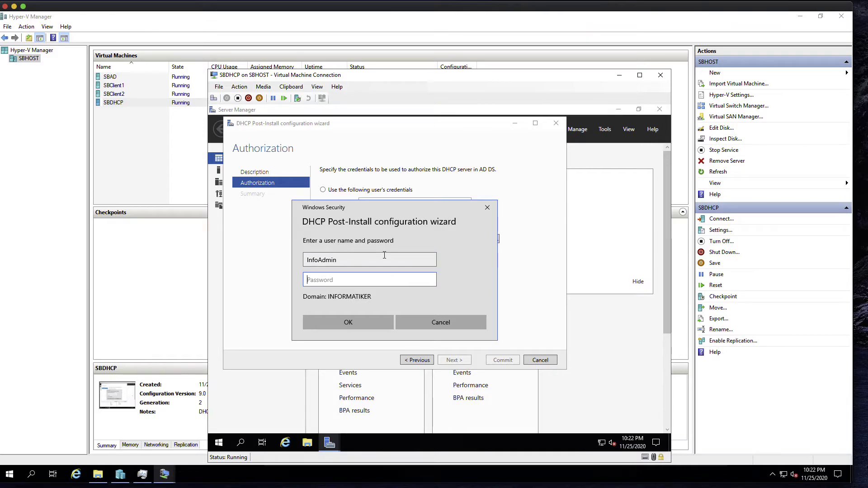
{"action": "type", "text": "***"}
{"action": "key", "text": "Return"}
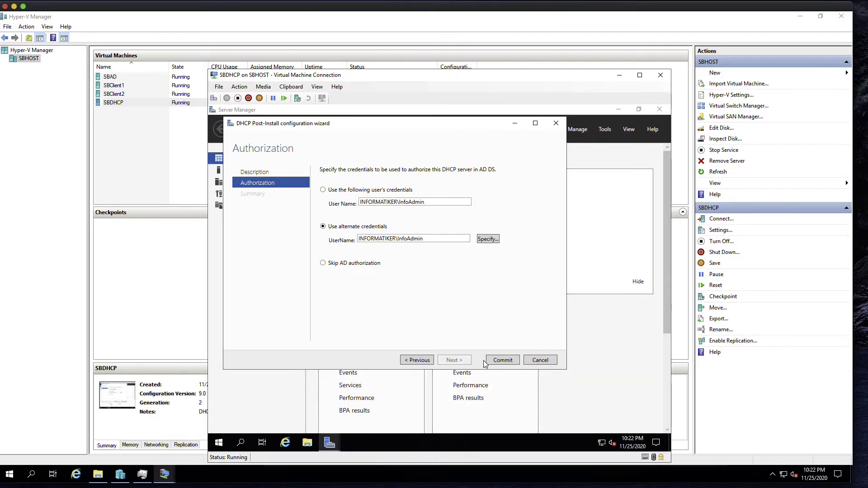
{"action": "left_click", "coordinate": [503, 360]}
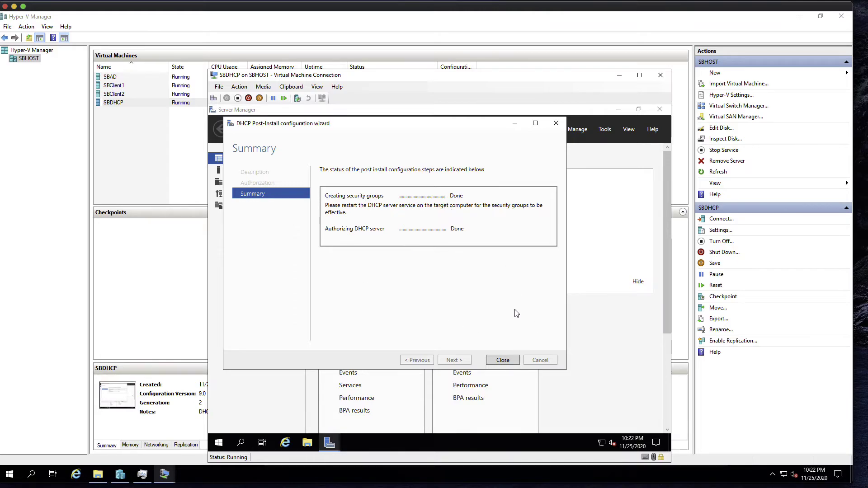
- Close the post-install wizard and launch the DHCP console from Windows Administrative Tools
{"action": "left_click", "coordinate": [503, 360]}
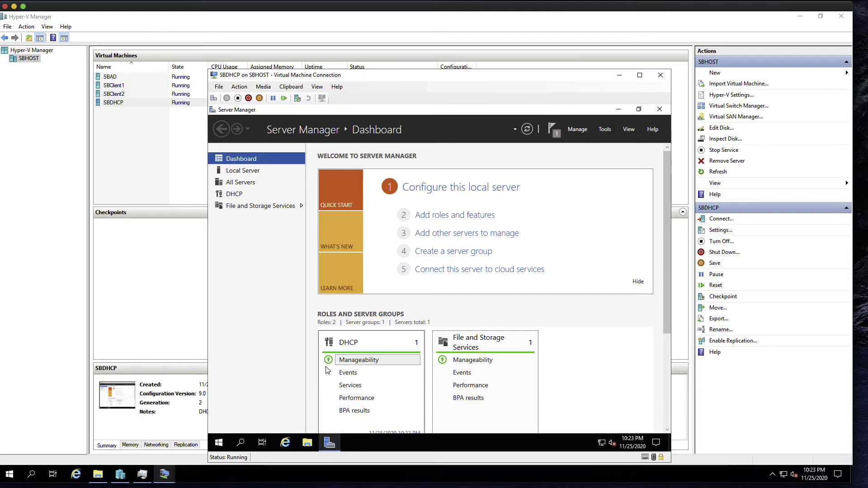
{"action": "left_click", "coordinate": [216, 446]}
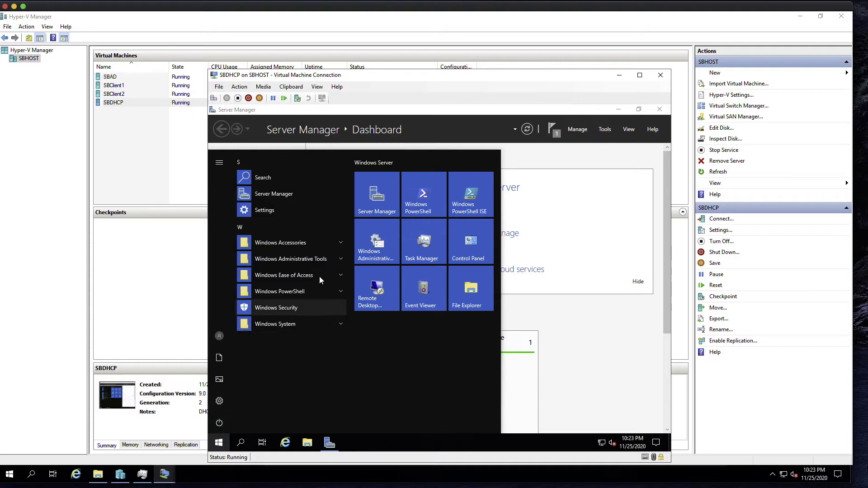
{"action": "left_click", "coordinate": [339, 261]}
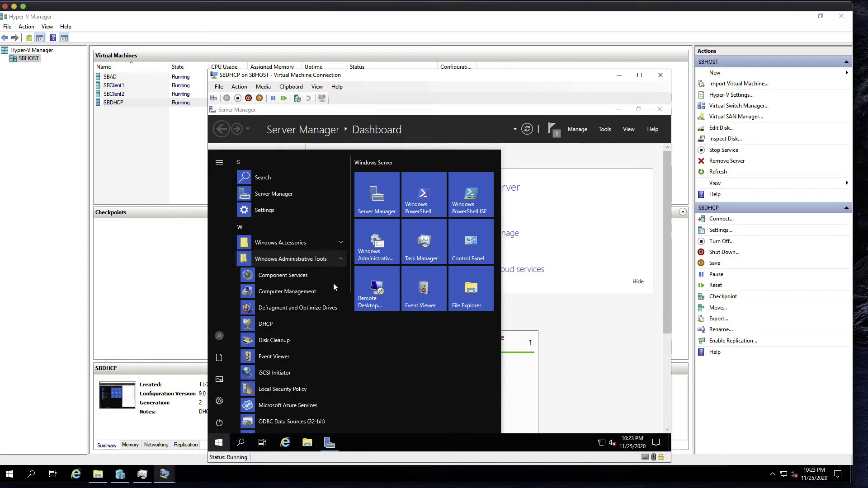
{"action": "left_click", "coordinate": [309, 326]}
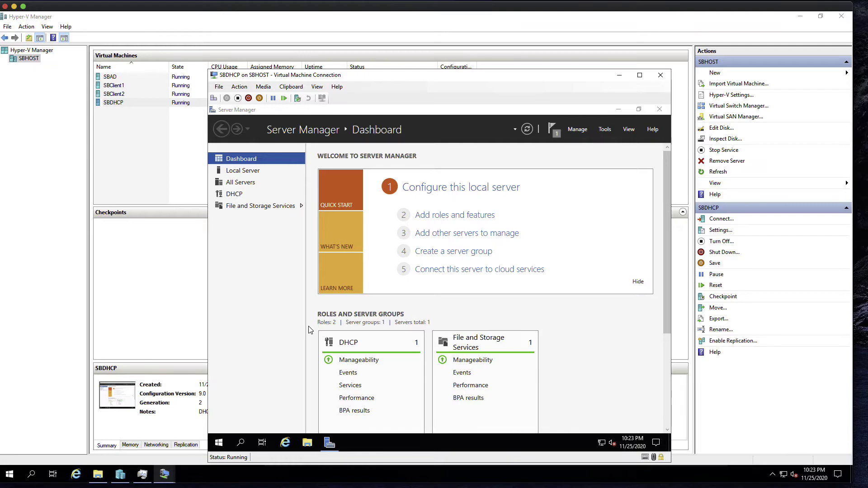
- Maximize the DHCP console, expand sbdhcp.informatiker.local and IPv4, and choose New Scope on IPv4
{"action": "left_click", "coordinate": [474, 141]}
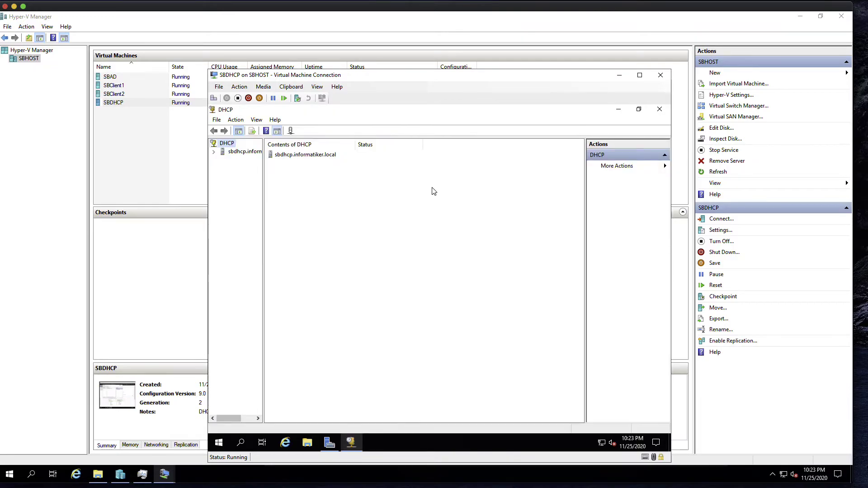
{"action": "left_click_drag", "start_coordinate": [262, 163], "coordinate": [341, 163]}
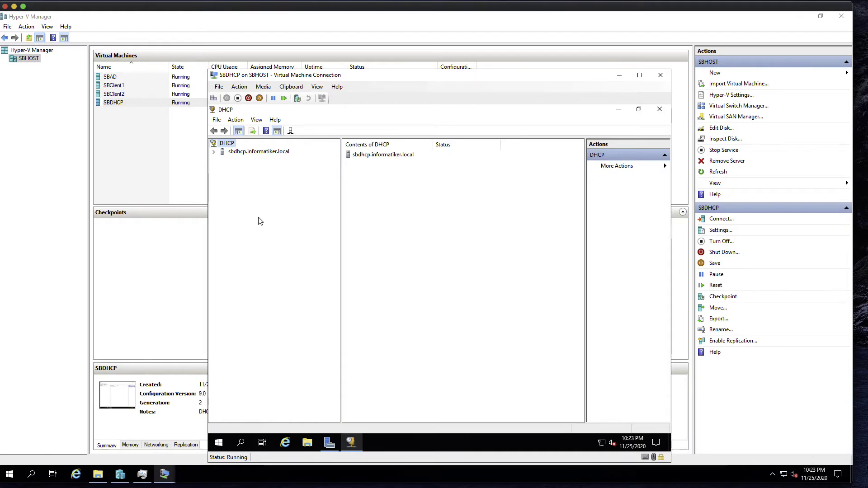
{"action": "left_click", "coordinate": [213, 151]}
{"action": "double_click", "coordinate": [242, 160]}
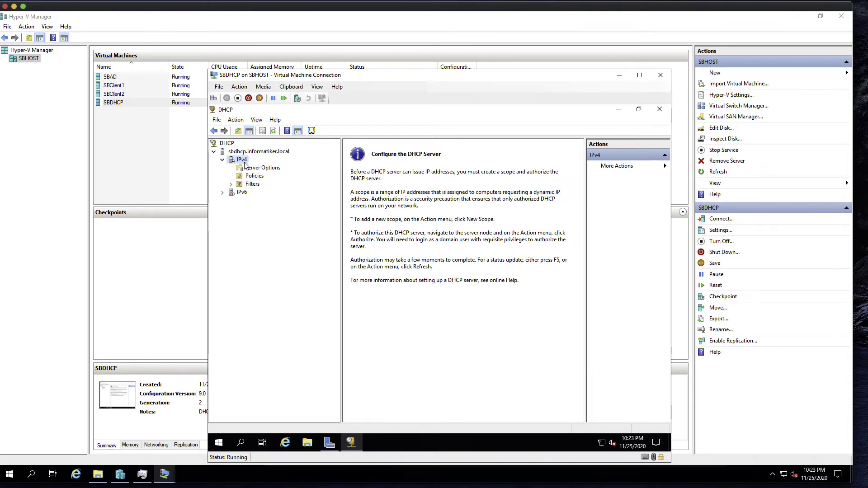
{"action": "right_click", "coordinate": [245, 166]}
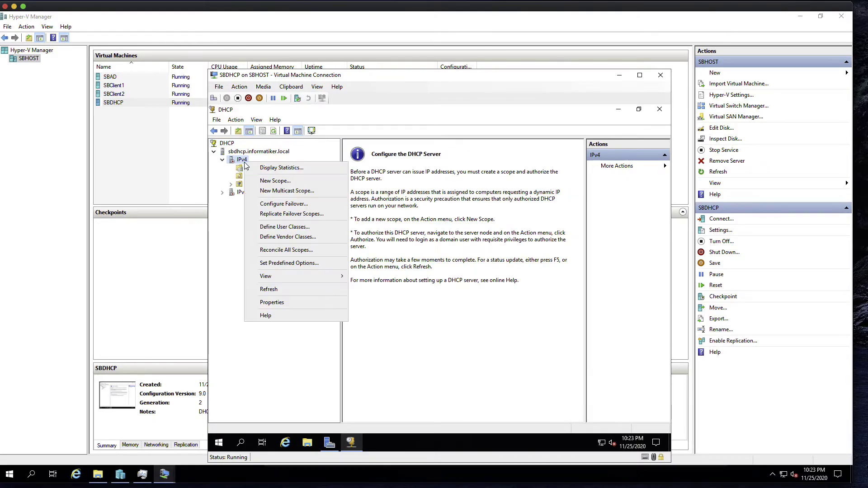
{"action": "left_click", "coordinate": [276, 181]}
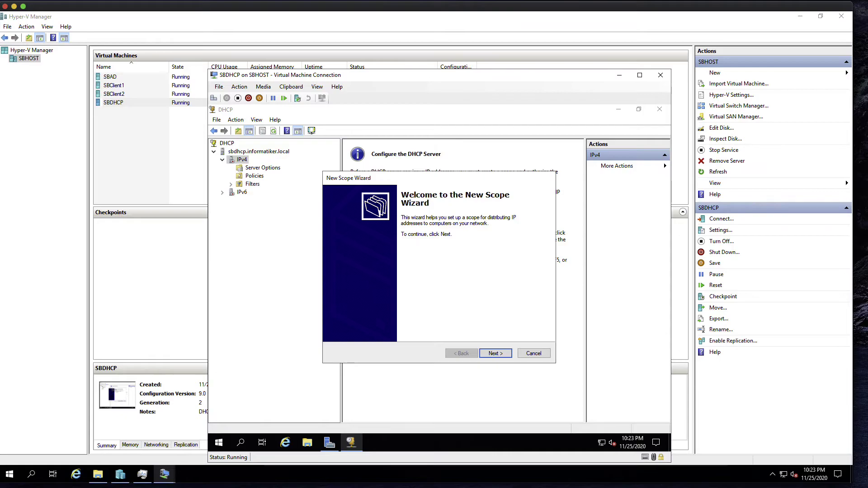
- Name the scope 'ClientScope' with description 'DHCP server for client part of informtatiker do' and continue
{"action": "left_click", "coordinate": [502, 353]}
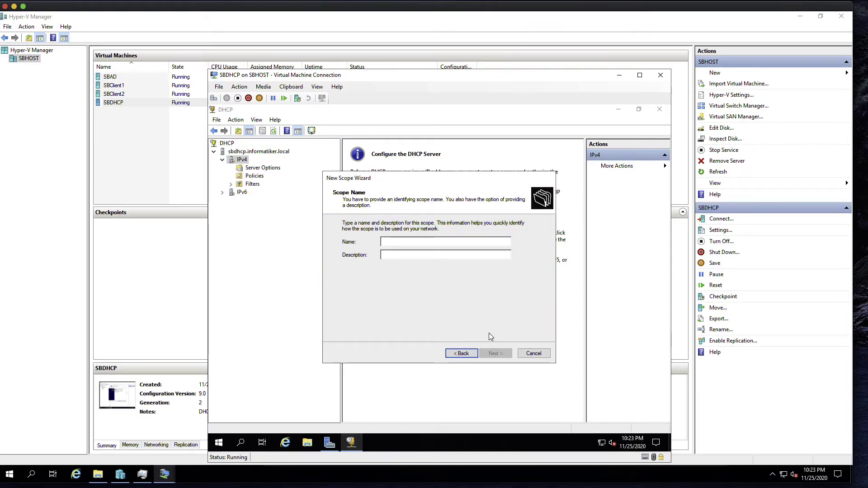
{"action": "type", "text": "ClientScope"}
{"action": "left_click", "coordinate": [391, 256]}
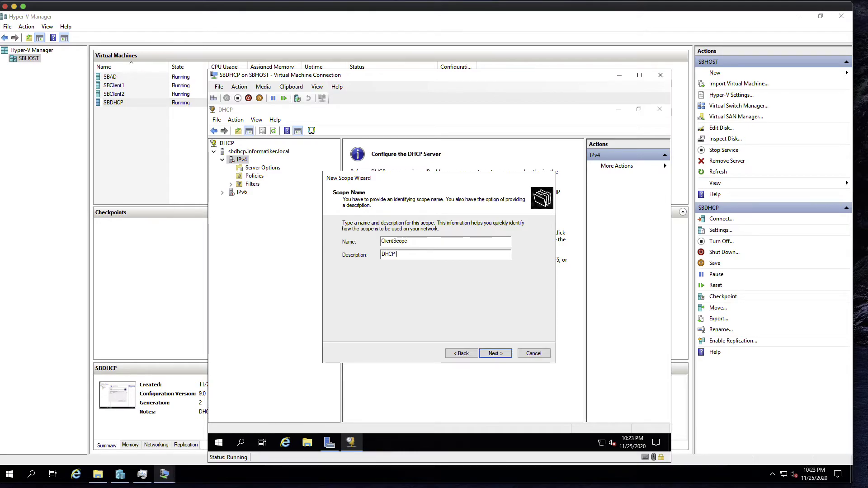
{"action": "type", "text": "DHCP server for client part of informtatiker domain"}
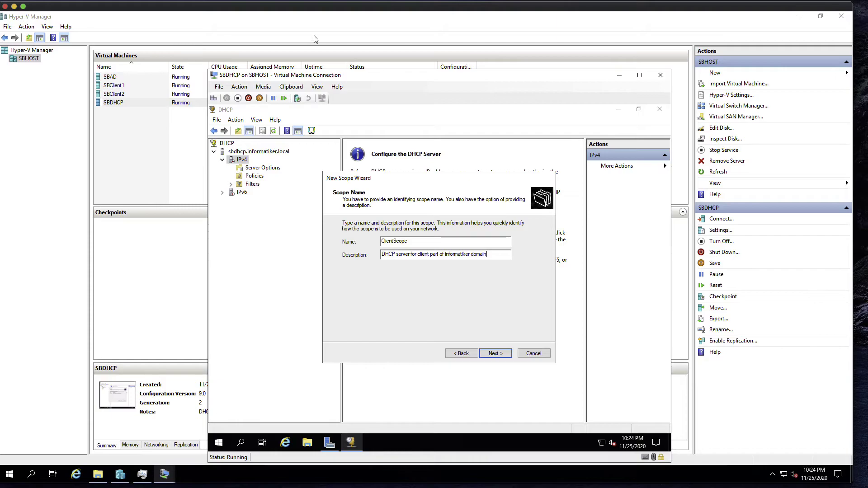
{"action": "left_click_drag", "start_coordinate": [301, 75], "coordinate": [337, 74]}
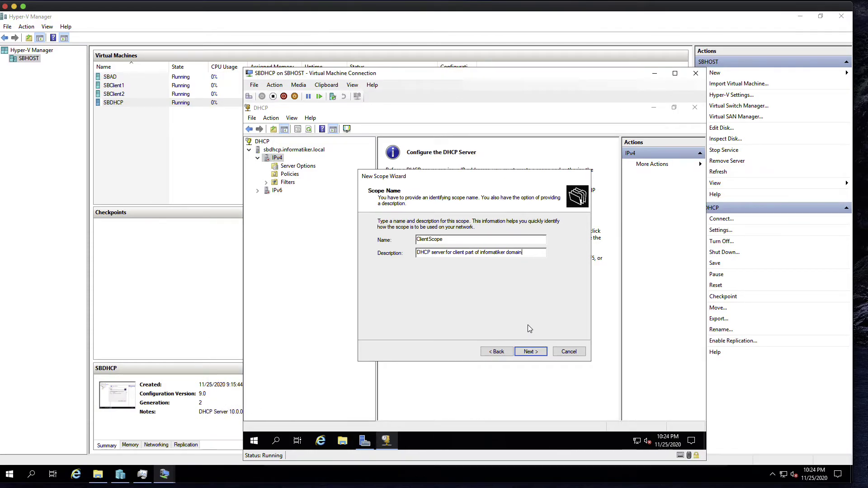
{"action": "left_click", "coordinate": [531, 353]}
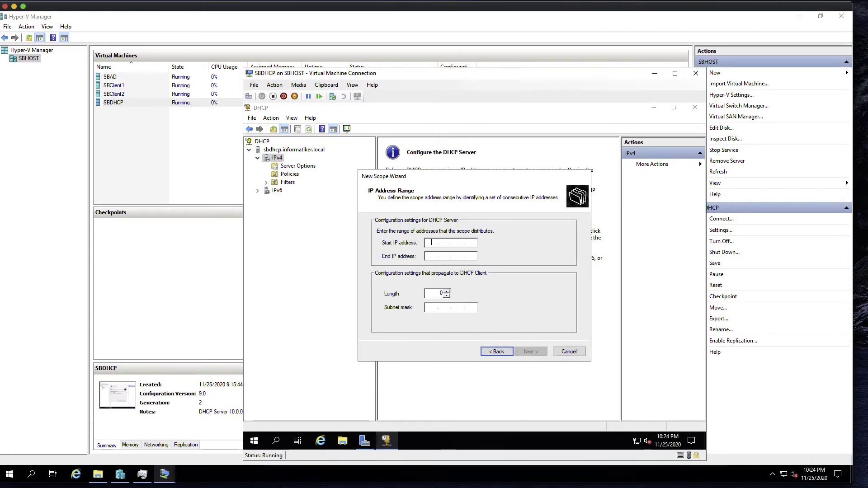
- Set the address range 10.0.0.51 to 10.0.0.61 with prefix length 24 (255.255.255.0)
{"action": "type", "text": "1"}
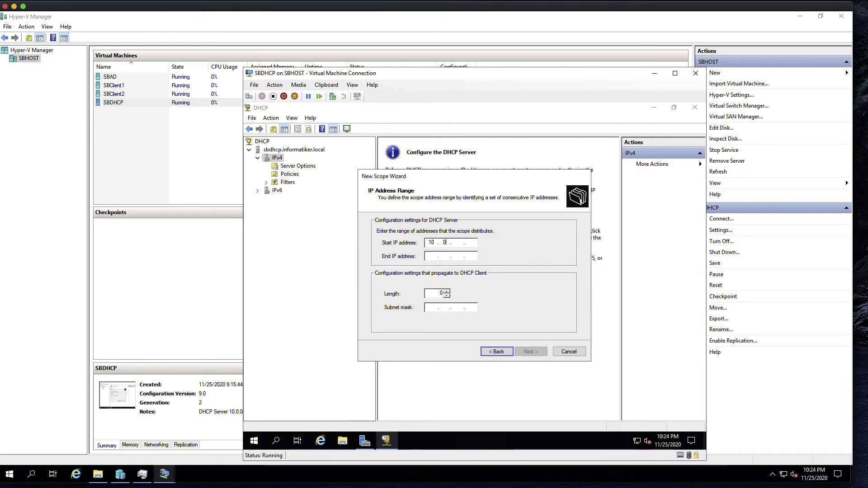
{"action": "type", "text": "0 . 0 . 0 . 51"}
{"action": "key", "text": "Tab"}
{"action": "type", "text": "10 . 0 . 0 . 61"}
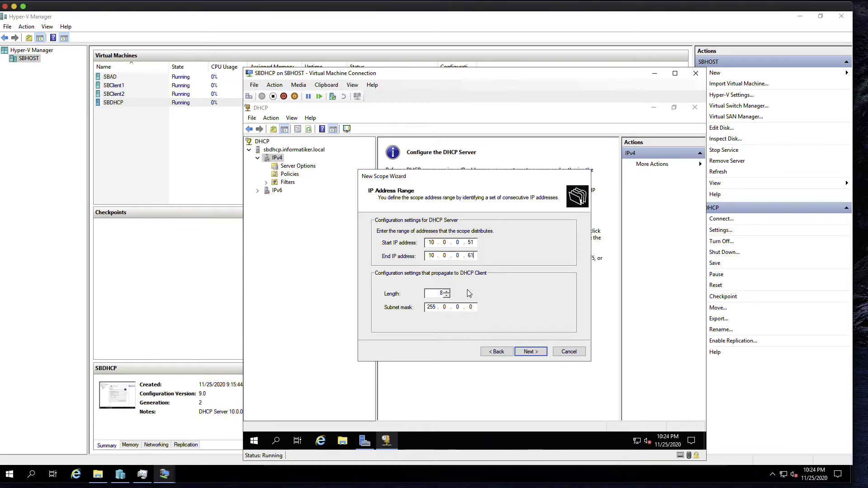
{"action": "key", "text": "Tab"}
{"action": "type", "text": "24"}
{"action": "left_click", "coordinate": [542, 355]}
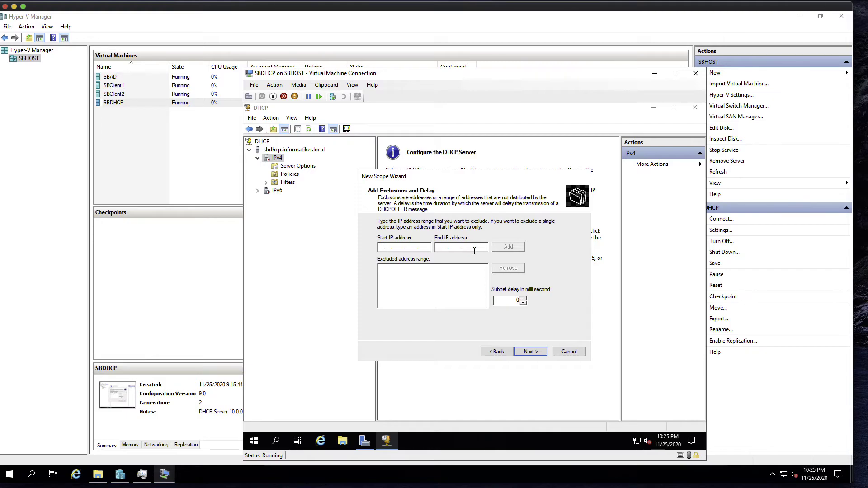
- Skip exclusions, keep the default lease duration, and choose to configure DHCP options now
{"action": "left_click", "coordinate": [530, 352]}
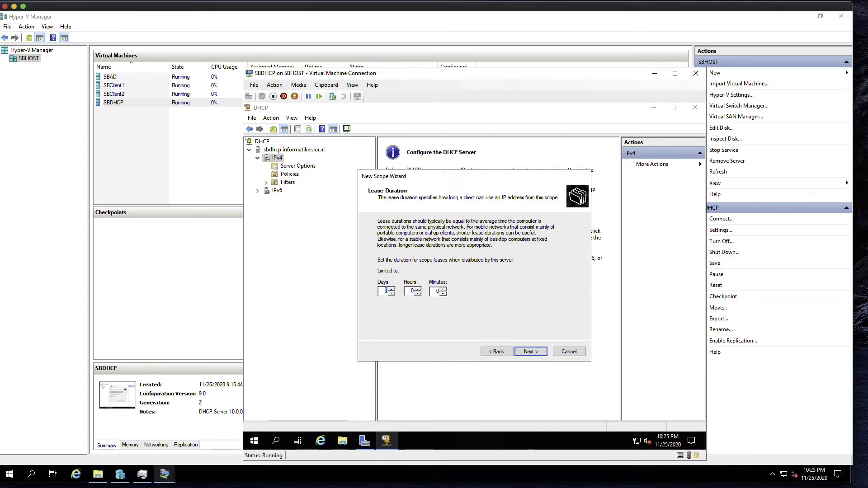
{"action": "left_click", "coordinate": [539, 353]}
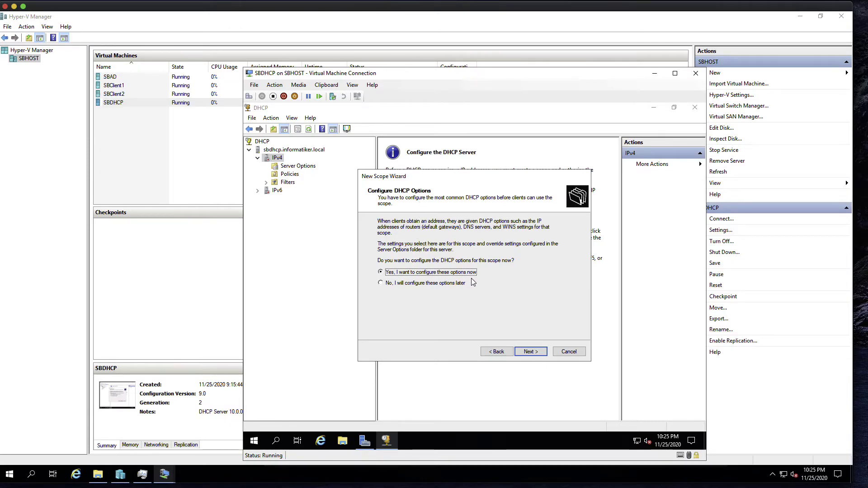
{"action": "left_click", "coordinate": [530, 352]}
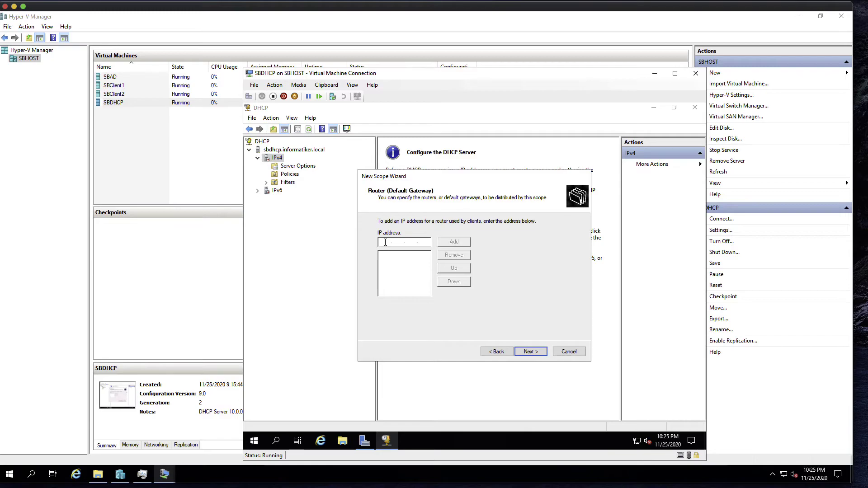
- Add router 10.0.0.1, keep DNS server 10.0.0.31 for informatiker.local, and skip WINS servers
{"action": "type", "text": "10.0.0.1"}
{"action": "left_click", "coordinate": [459, 243]}
{"action": "left_click", "coordinate": [530, 352]}
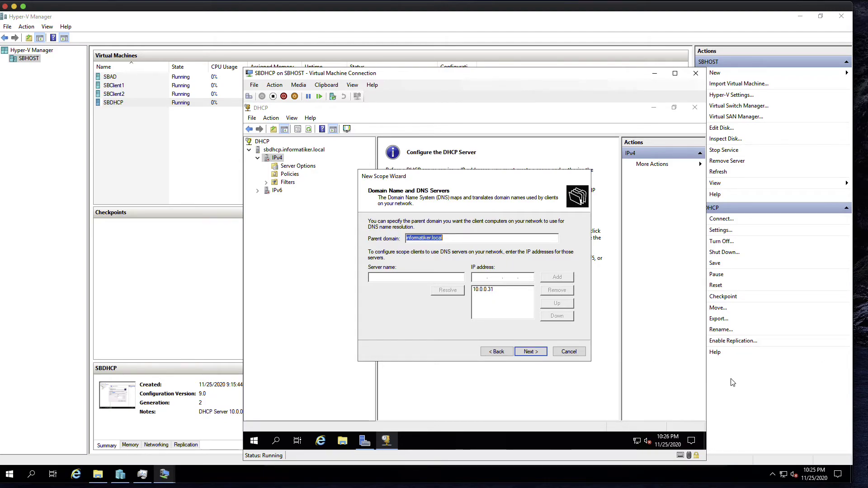
{"action": "left_click", "coordinate": [545, 353]}
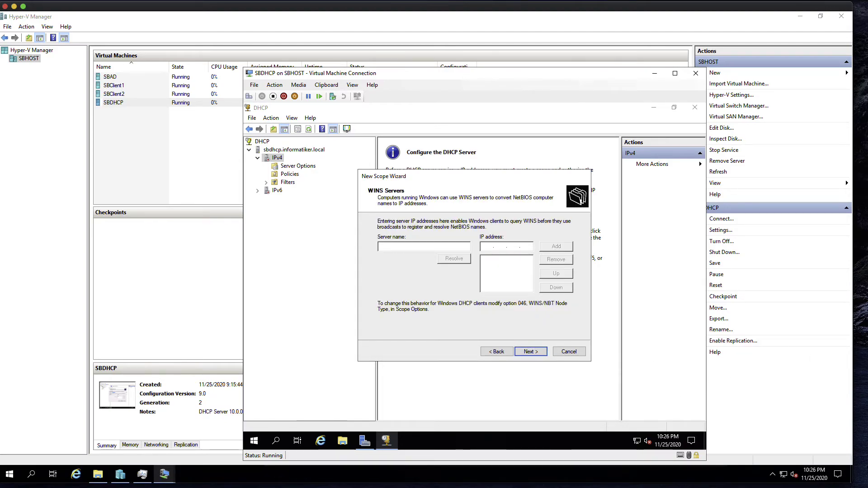
{"action": "left_click", "coordinate": [537, 353]}
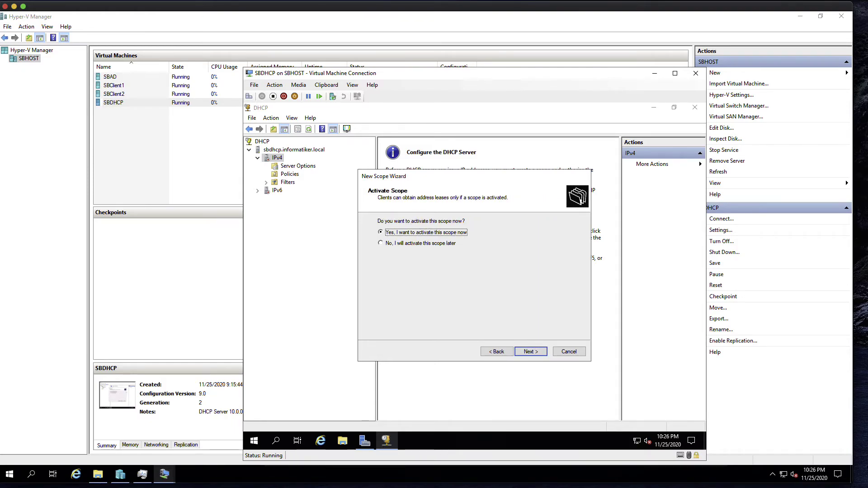
- Choose to activate the scope now and finish creating ClientScope
{"action": "left_click", "coordinate": [530, 352]}
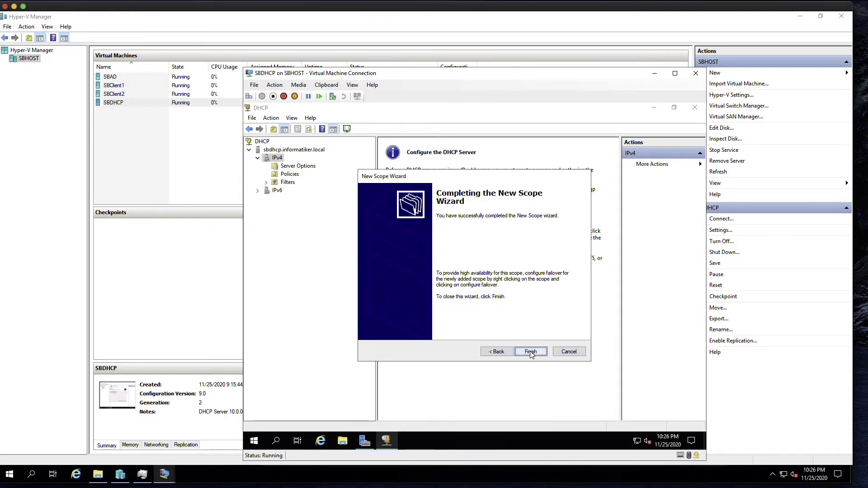
{"action": "left_click", "coordinate": [531, 352]}
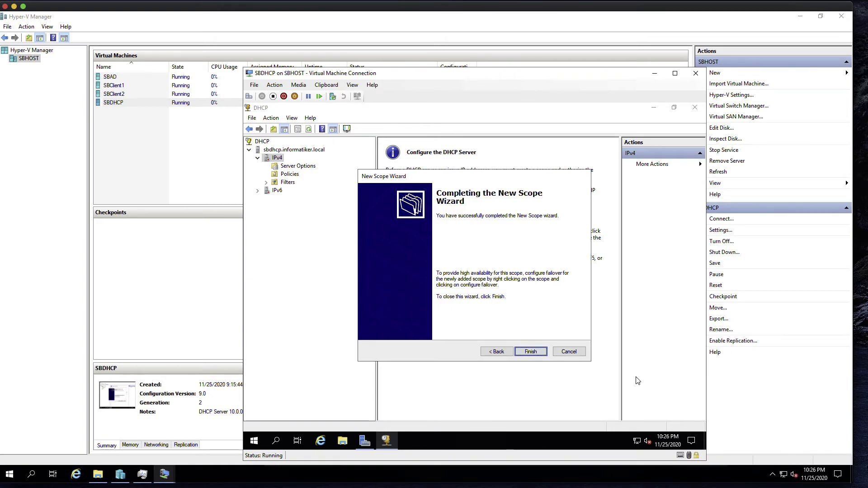
{"action": "left_click", "coordinate": [542, 354]}
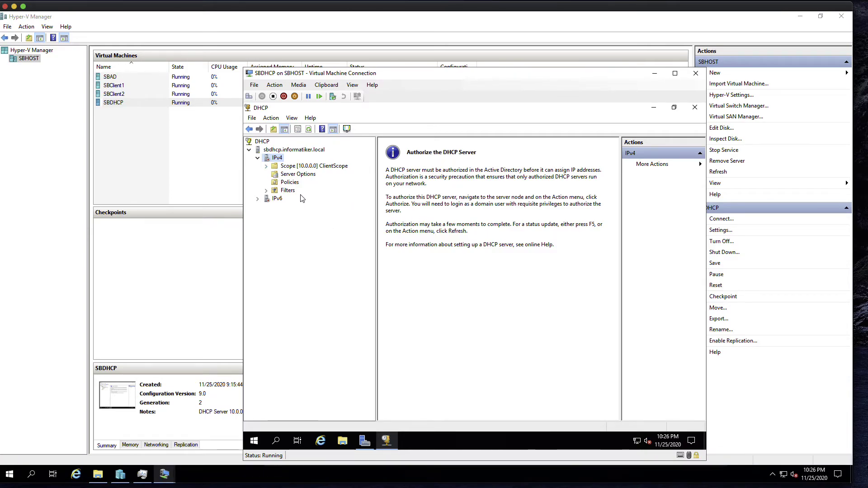
- Refresh the IPv4 scope list, close the DHCP console, and restart SBDHCP with a shutdown reason
{"action": "right_click", "coordinate": [282, 158]}
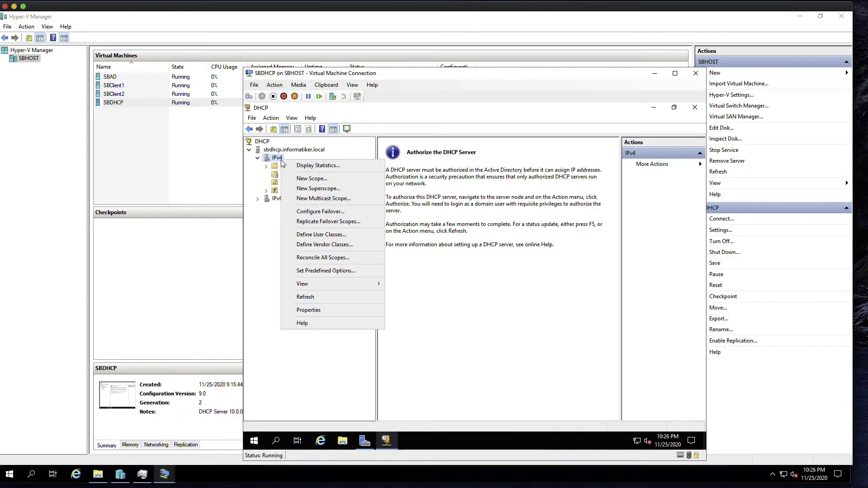
{"action": "left_click", "coordinate": [307, 298]}
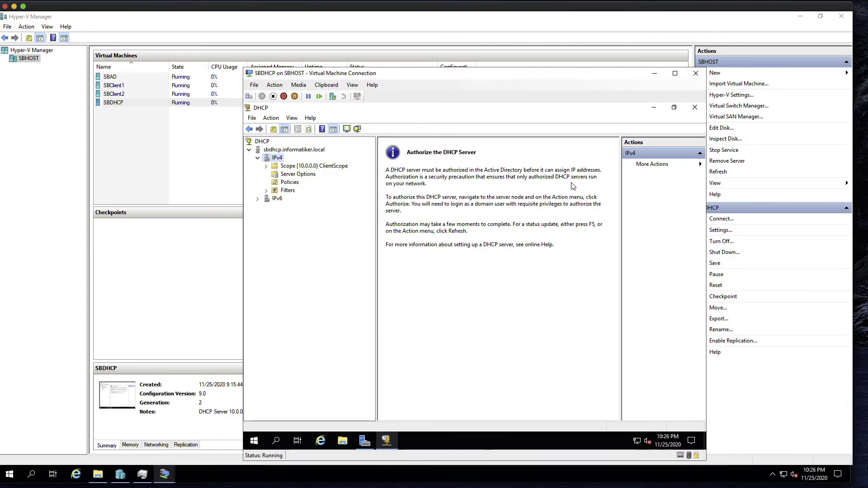
{"action": "left_click", "coordinate": [695, 107]}
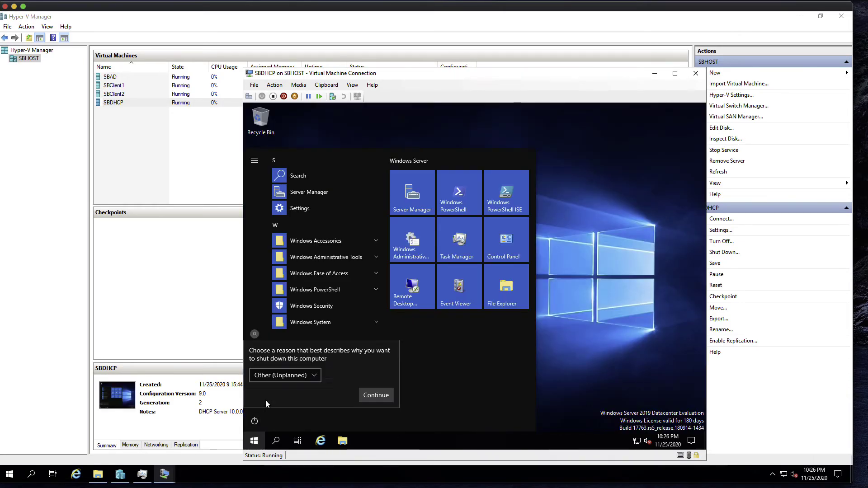
{"action": "left_click", "coordinate": [375, 396]}
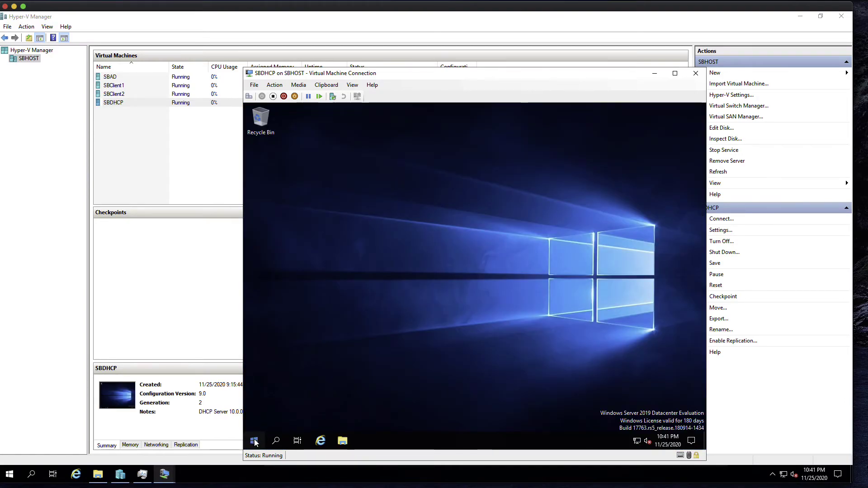
- Launch the DHCP console from Windows Administrative Tools, maximize it and widen the tree pane
{"action": "left_click", "coordinate": [254, 440]}
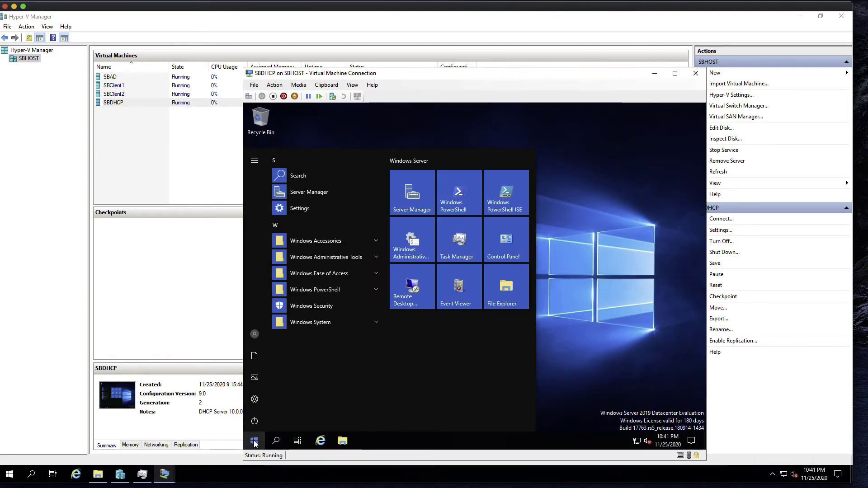
{"action": "left_click", "coordinate": [374, 257]}
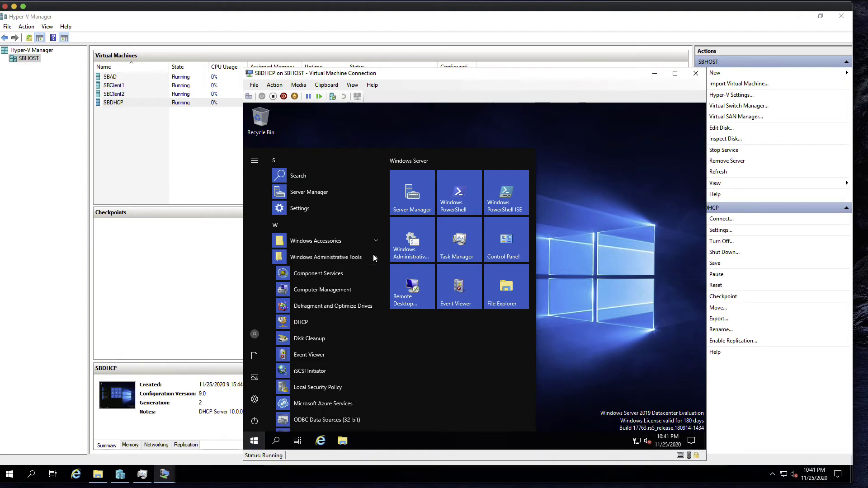
{"action": "left_click", "coordinate": [324, 324]}
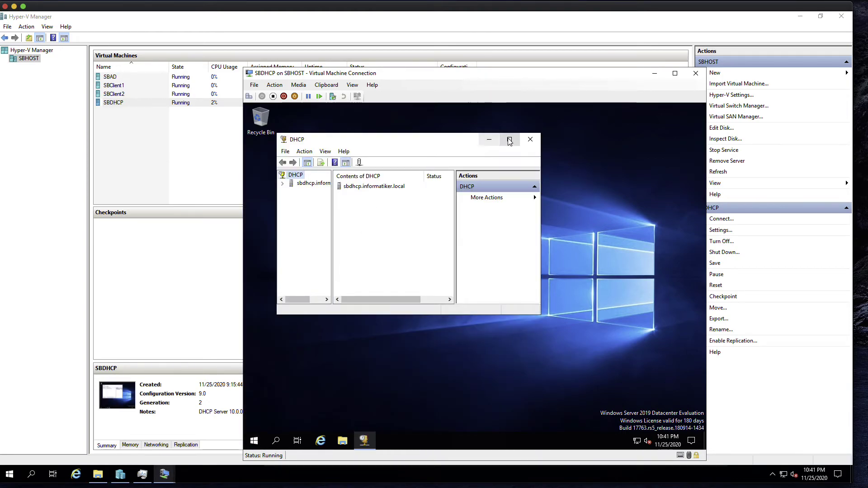
{"action": "left_click", "coordinate": [509, 141]}
{"action": "left_click_drag", "start_coordinate": [300, 273], "coordinate": [373, 258]}
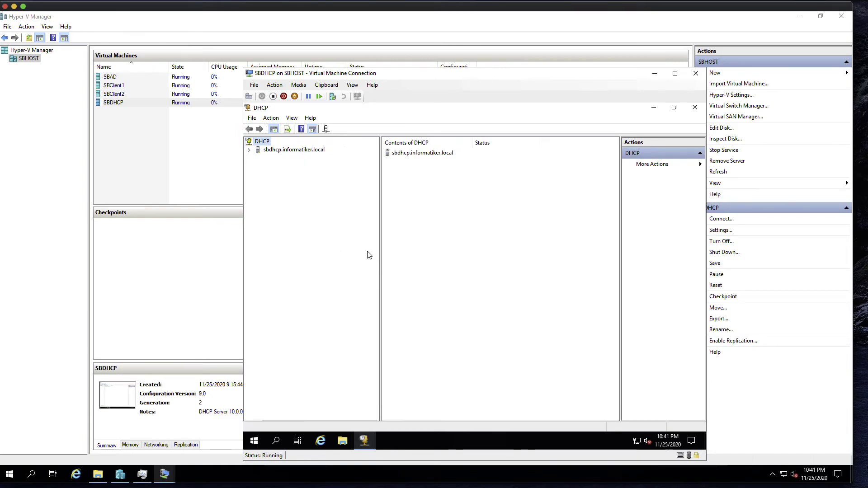
- Inspect ClientScope's address pool (10.0.0.51–10.0.0.61), scope options and empty leases, then minimize the console
{"action": "left_click", "coordinate": [249, 150]}
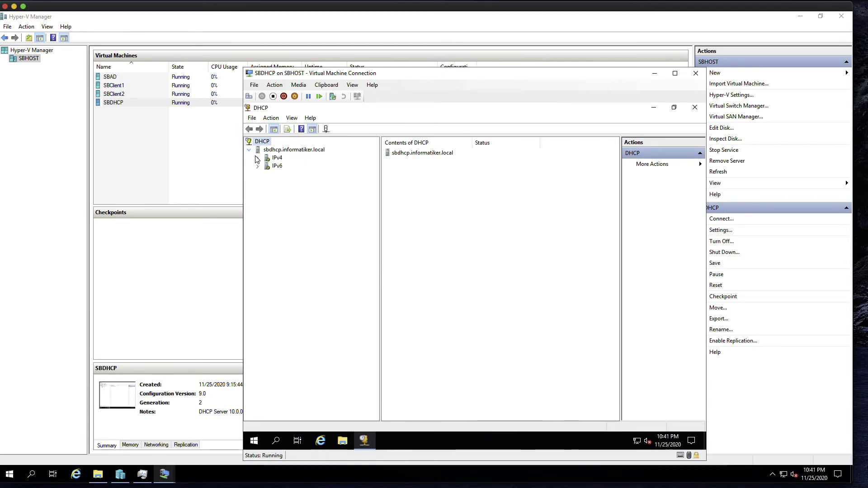
{"action": "left_click", "coordinate": [257, 158]}
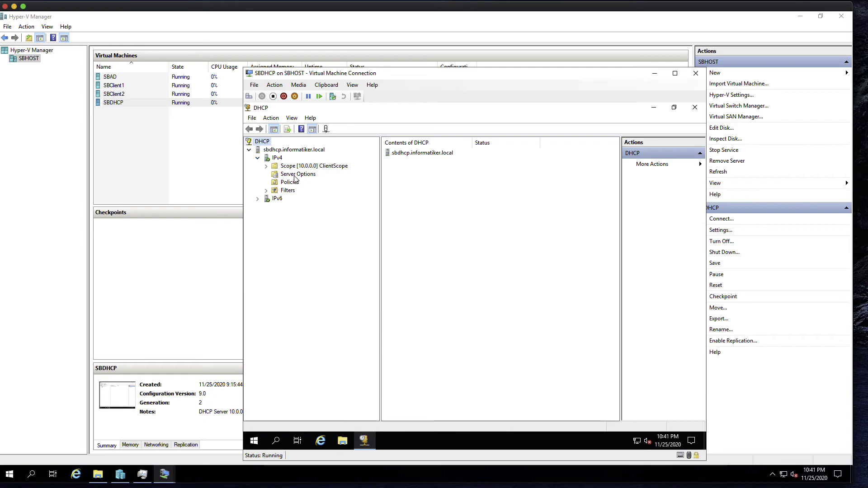
{"action": "left_click", "coordinate": [294, 176]}
{"action": "double_click", "coordinate": [298, 168]}
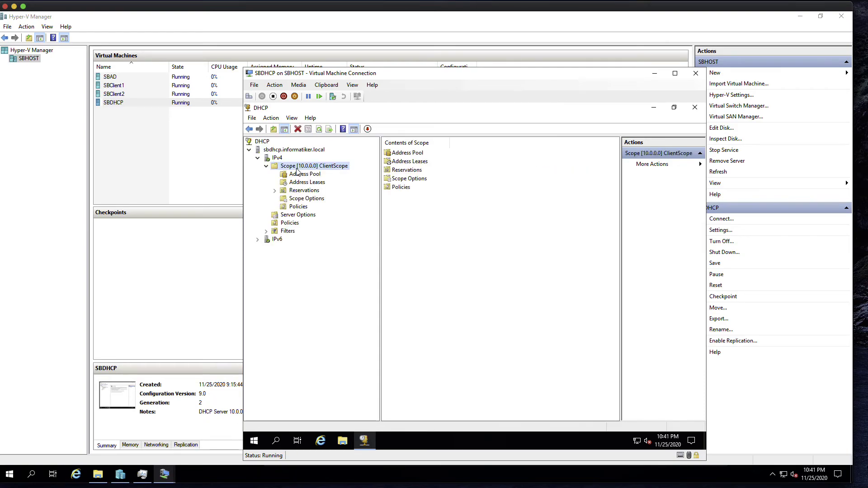
{"action": "left_click", "coordinate": [297, 176]}
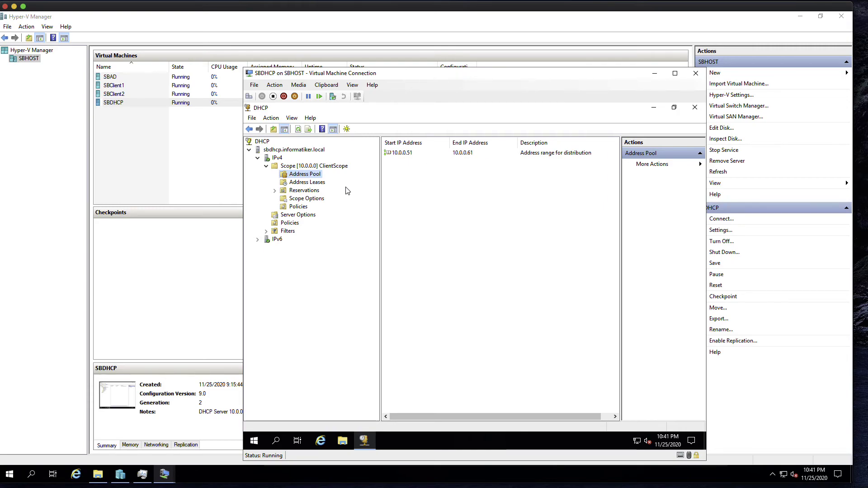
{"action": "left_click", "coordinate": [313, 199]}
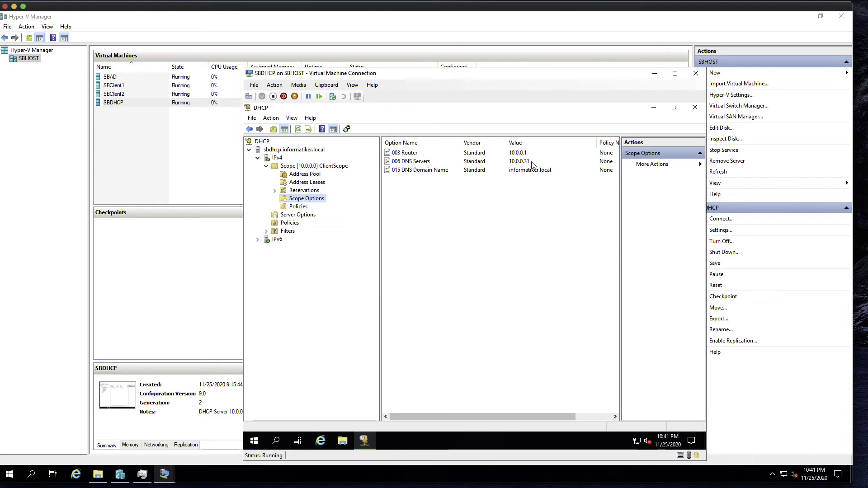
{"action": "left_click", "coordinate": [307, 182]}
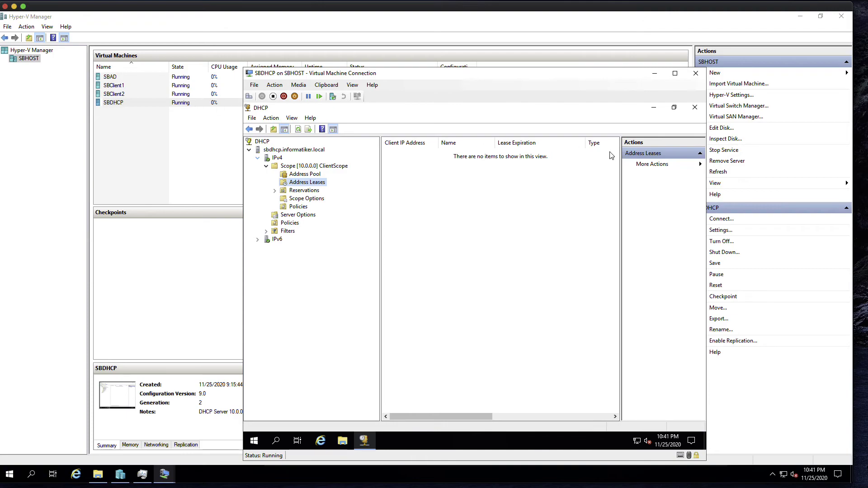
{"action": "left_click", "coordinate": [654, 107]}
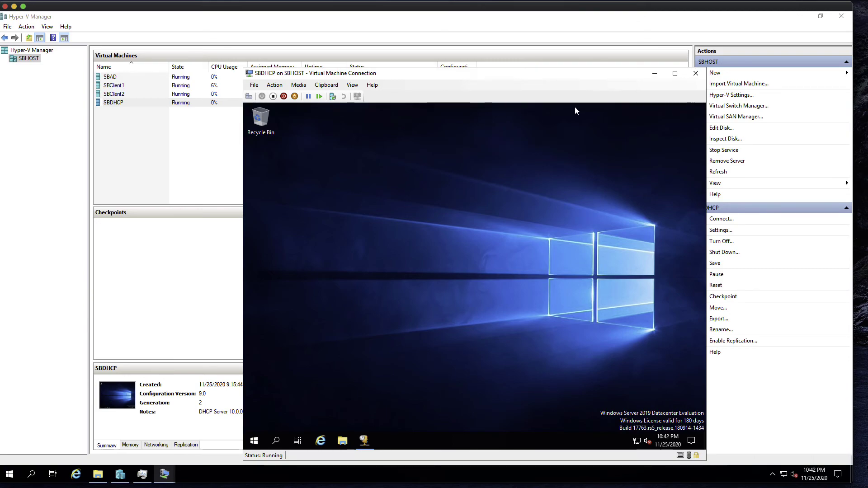
- Connect to the SBClient1 virtual machine to show its Windows 10 desktop
{"action": "left_click", "coordinate": [143, 88]}
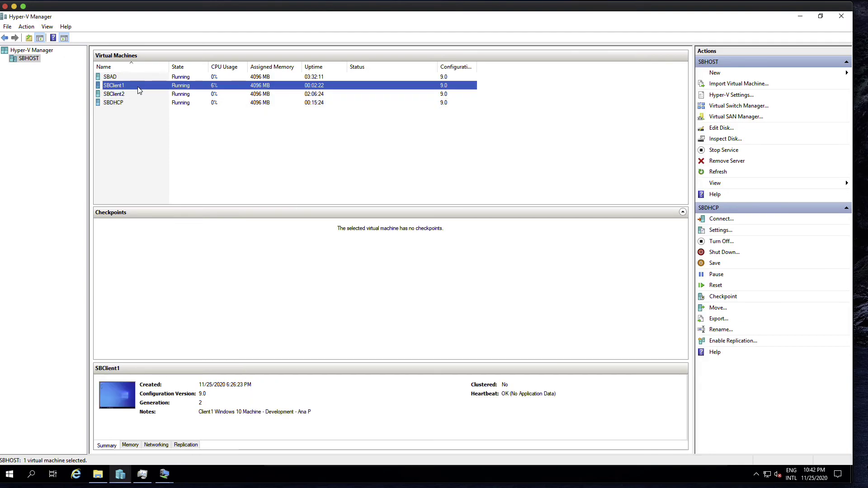
{"action": "double_click", "coordinate": [143, 86]}
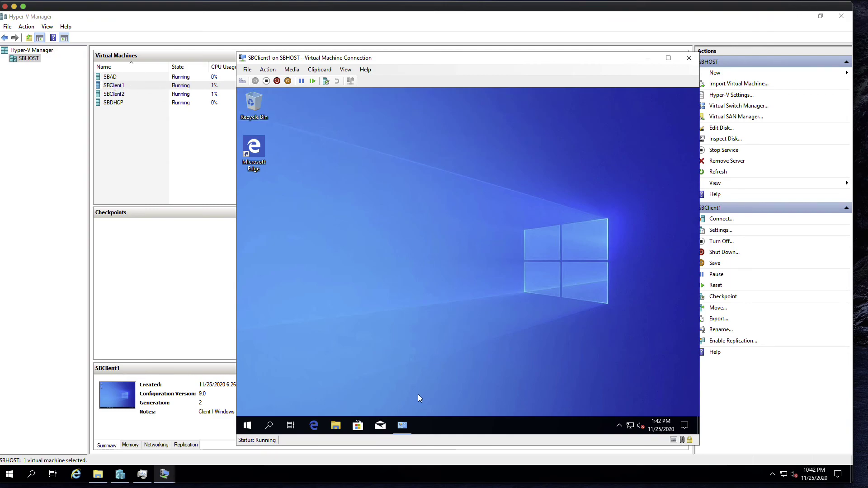
- Switch SBClient1's Ethernet IPv4 settings to obtain the IP address and DNS server automatically
{"action": "left_click", "coordinate": [402, 425]}
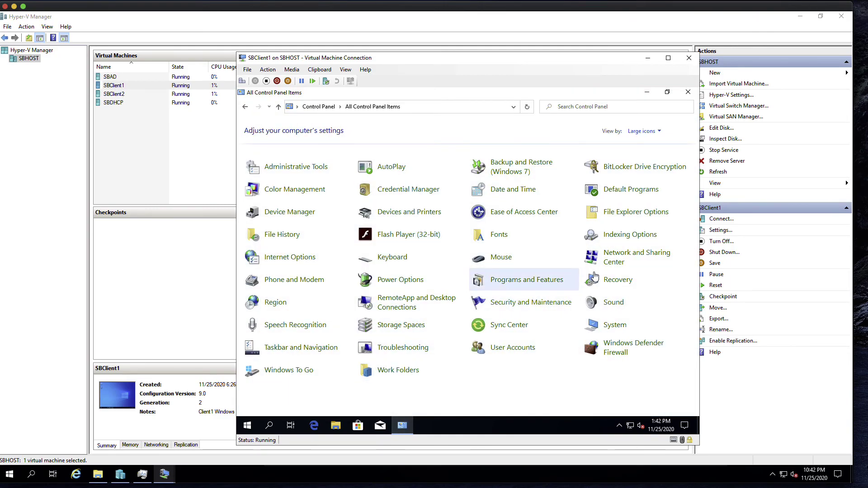
{"action": "left_click", "coordinate": [615, 260]}
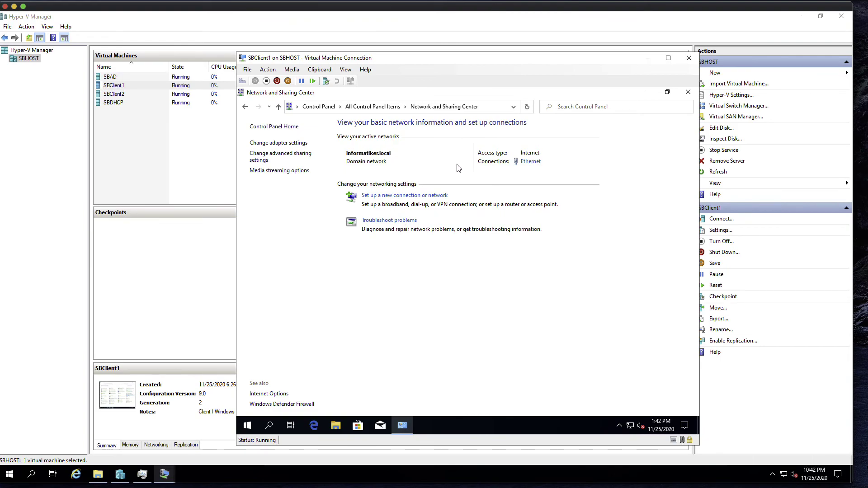
{"action": "left_click", "coordinate": [300, 144]}
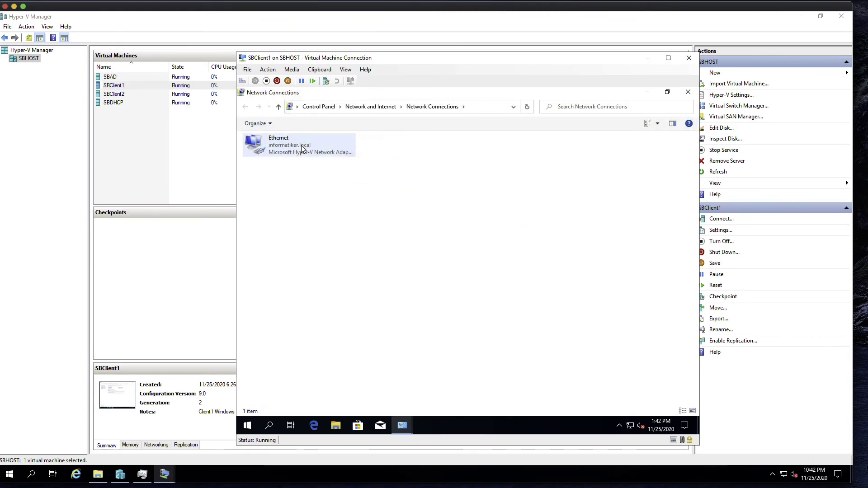
{"action": "right_click", "coordinate": [299, 145]}
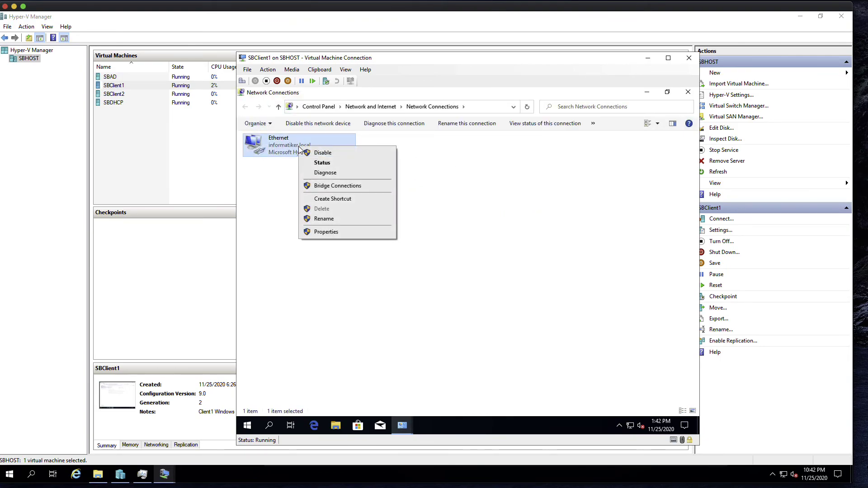
{"action": "left_click", "coordinate": [323, 233]}
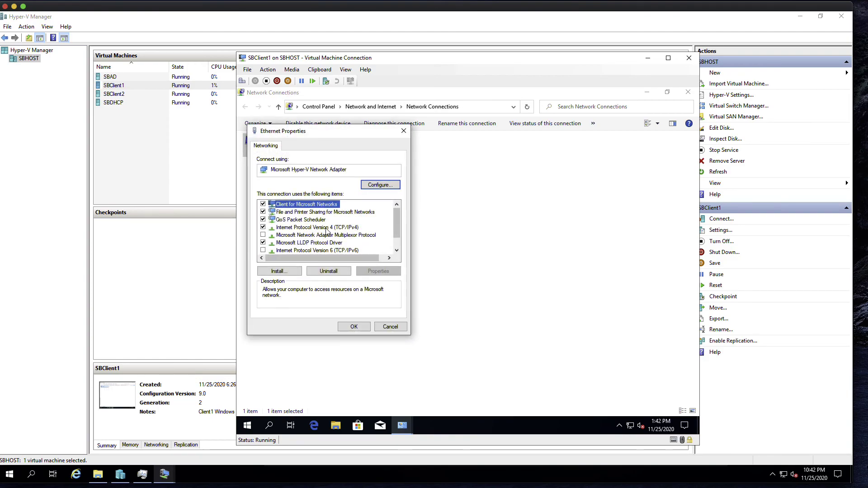
{"action": "left_click", "coordinate": [340, 227]}
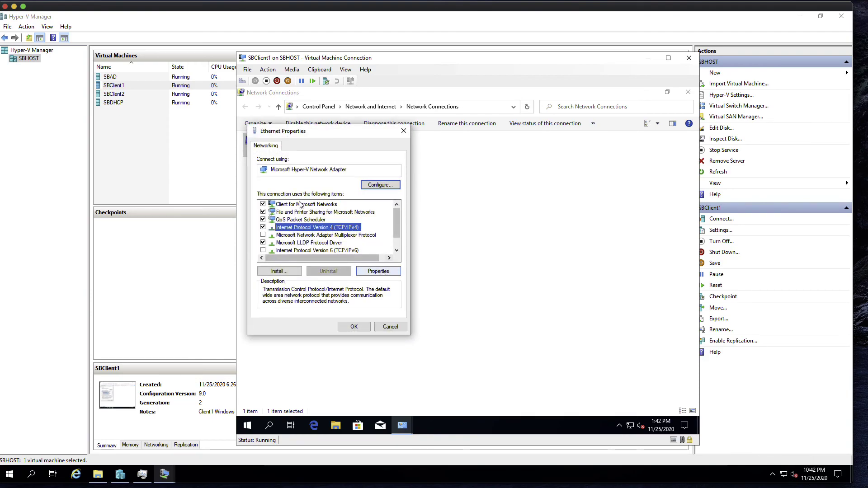
{"action": "left_click", "coordinate": [378, 270]}
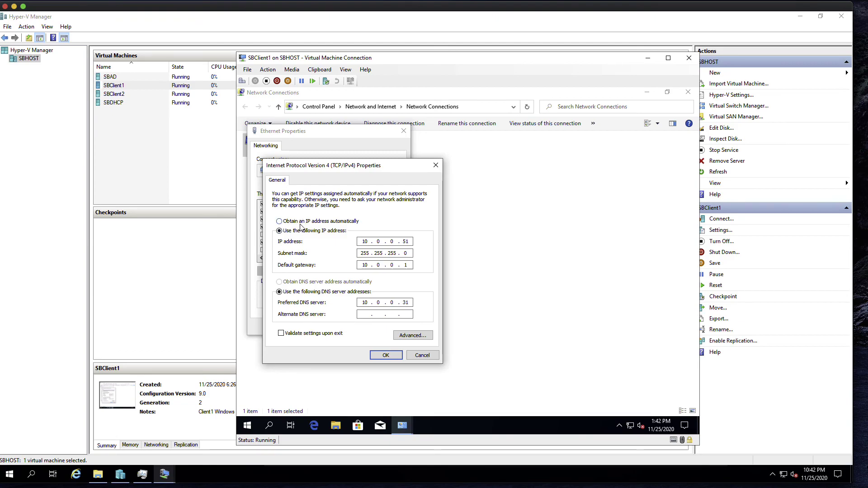
{"action": "left_click", "coordinate": [279, 221]}
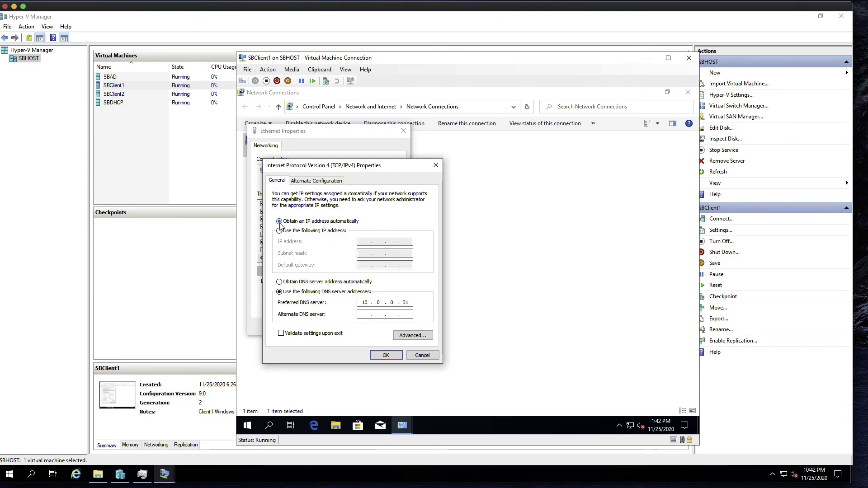
{"action": "left_click", "coordinate": [280, 282]}
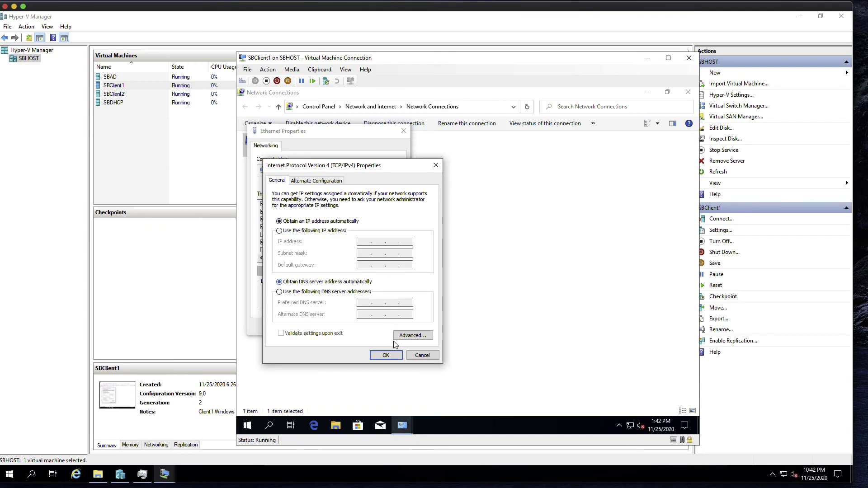
{"action": "left_click", "coordinate": [387, 357]}
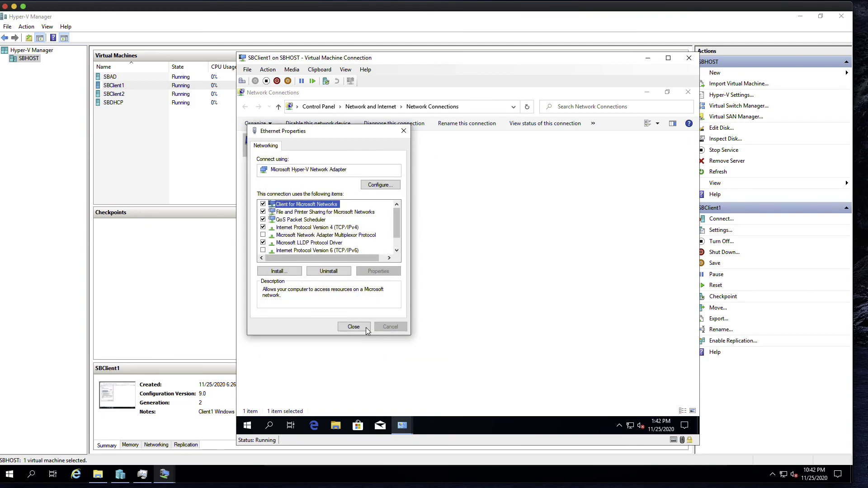
{"action": "left_click", "coordinate": [361, 327]}
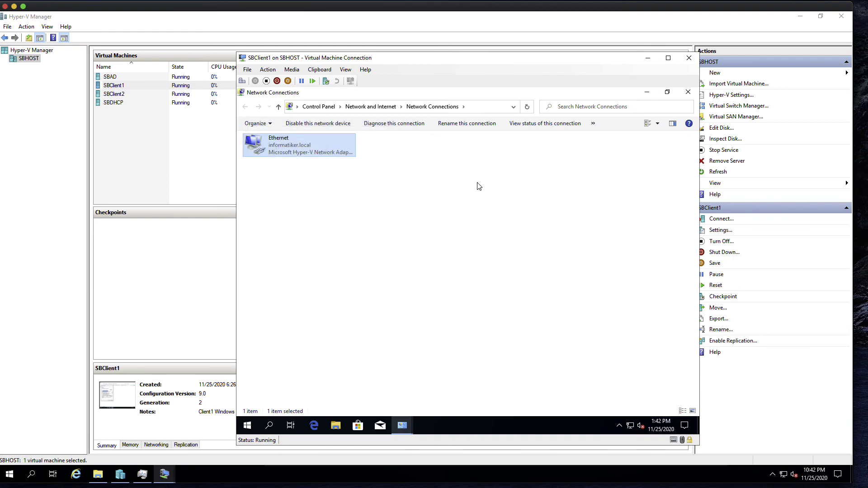
- View the Ethernet connection details showing lease 10.0.0.51 from 10.0.0.32, then select SBDHCP
{"action": "left_click", "coordinate": [370, 106]}
{"action": "left_click", "coordinate": [245, 106]}
{"action": "right_click", "coordinate": [287, 144]}
{"action": "left_click", "coordinate": [308, 160]}
{"action": "left_click", "coordinate": [415, 252]}
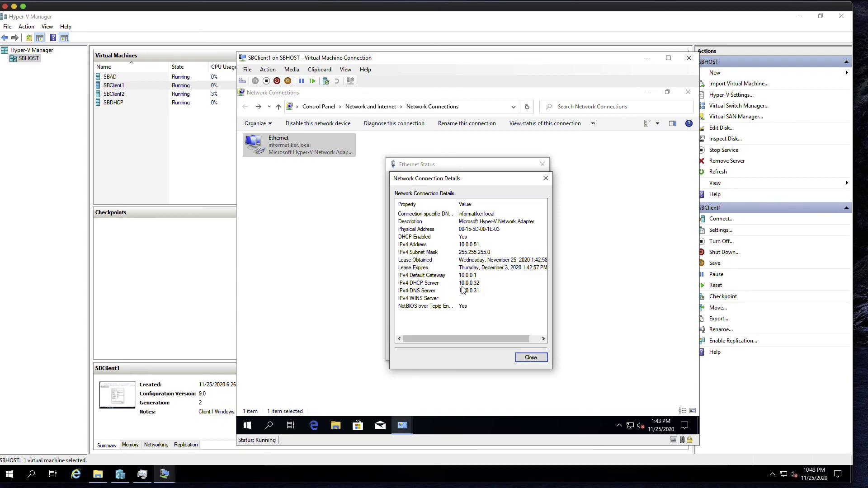
{"action": "left_click", "coordinate": [143, 104]}
- Open SBDHCP's window and refresh ClientScope's Address Leases to show SBClient1's 10.0.0.51 lease
{"action": "double_click", "coordinate": [145, 104]}
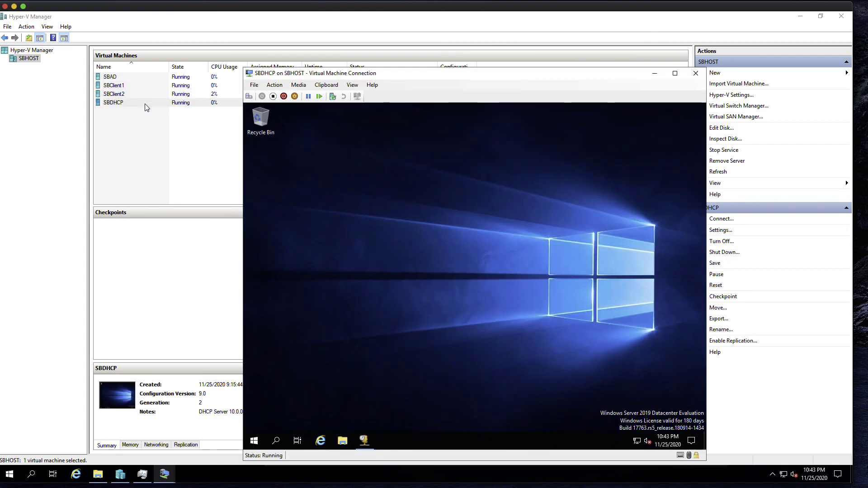
{"action": "left_click", "coordinate": [365, 441]}
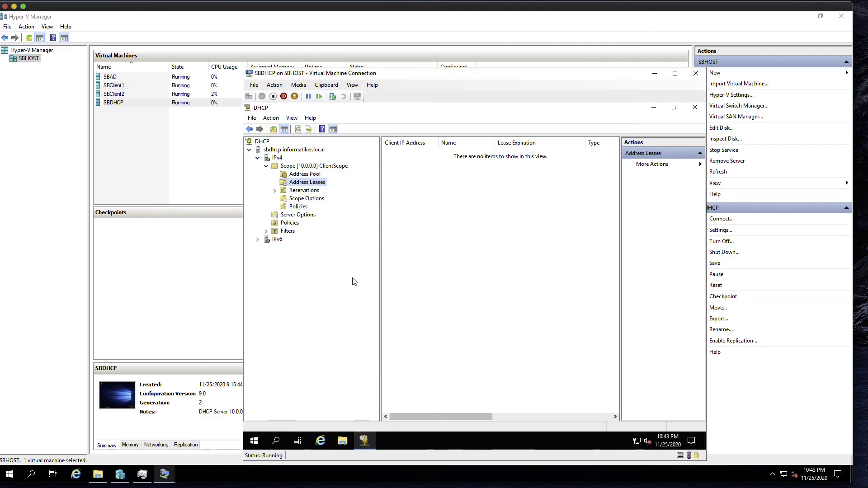
{"action": "right_click", "coordinate": [437, 205]}
{"action": "left_click", "coordinate": [460, 208]}
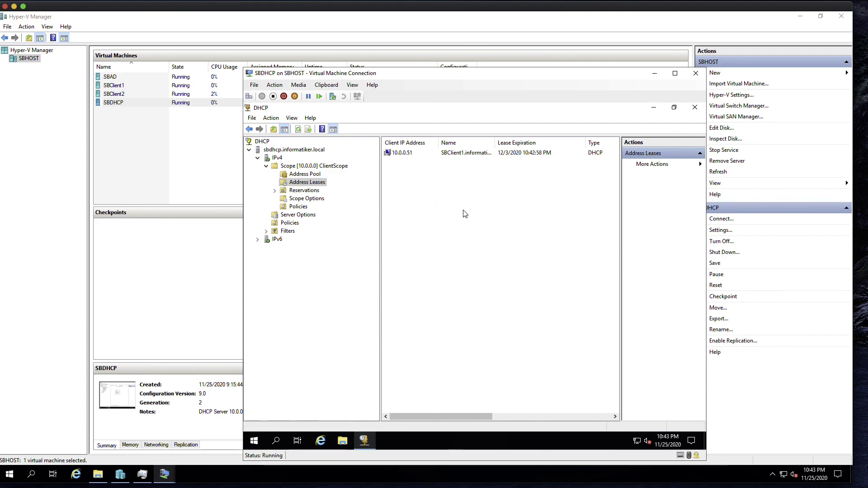